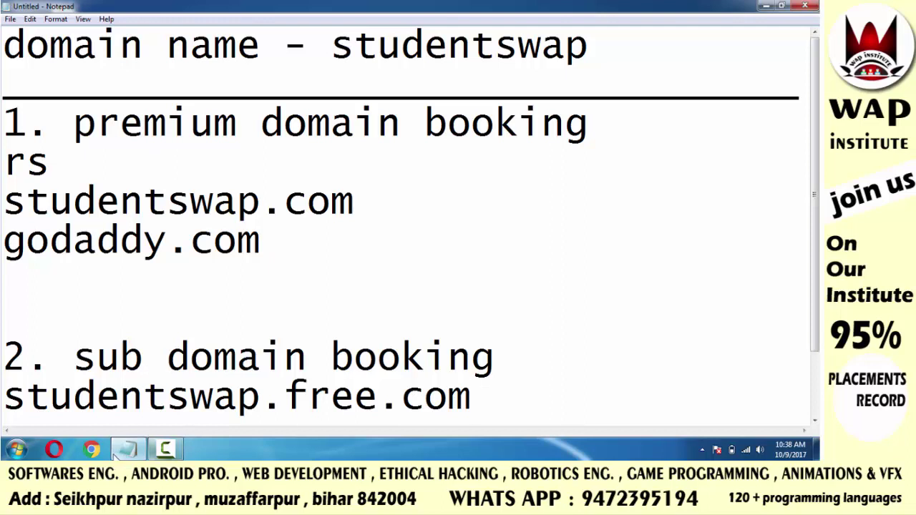
Launch Google Chrome from the taskbar
{"action": "left_click", "coordinate": [91, 450]}
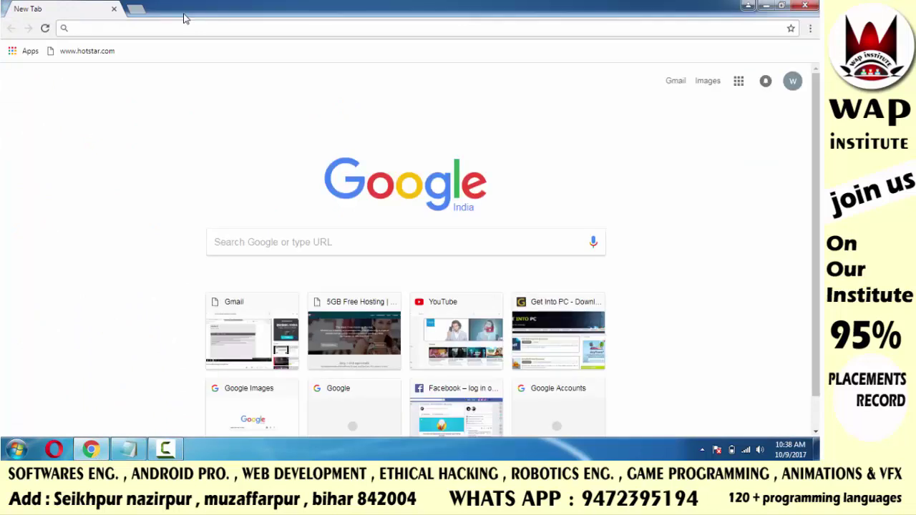
Load 5gbfree.com, go to Hosting Plans and start signing up for the free plan
{"action": "type", "text": "5gb"}
{"action": "key", "text": "Return"}
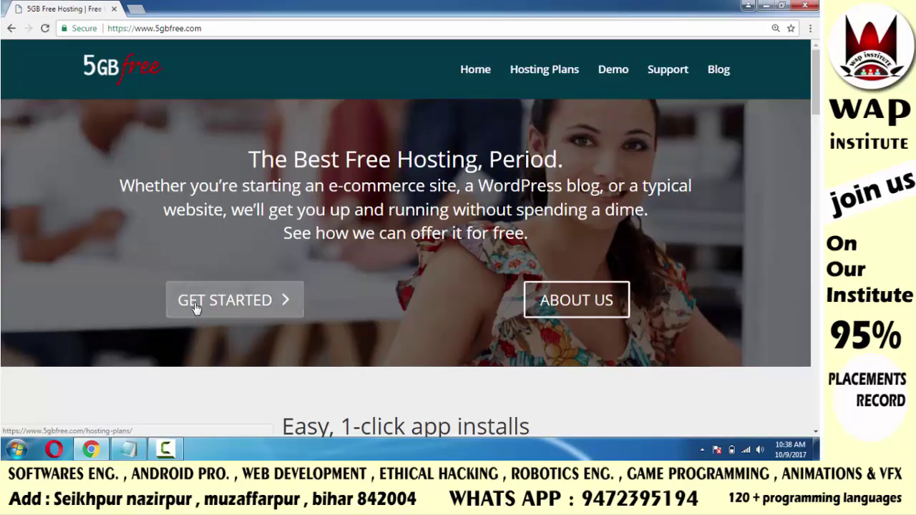
{"action": "left_click", "coordinate": [195, 306]}
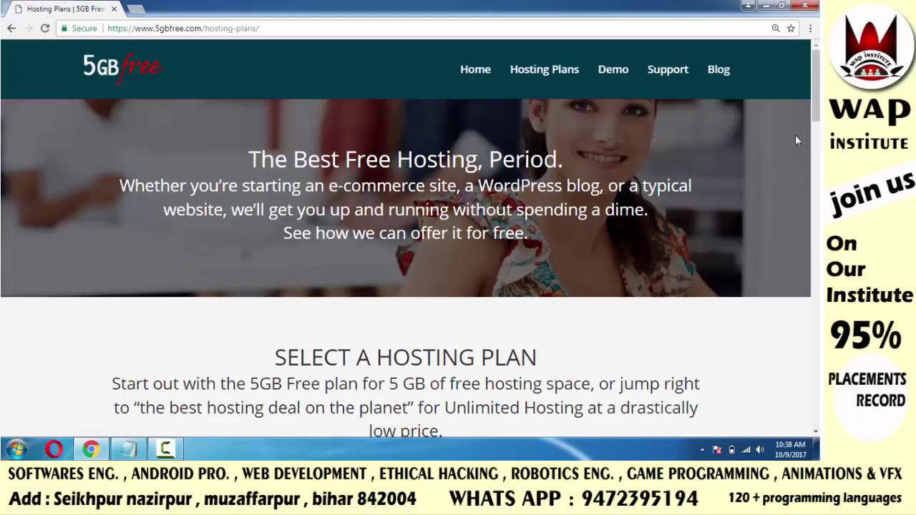
{"action": "left_click_drag", "start_coordinate": [816, 78], "coordinate": [816, 322]}
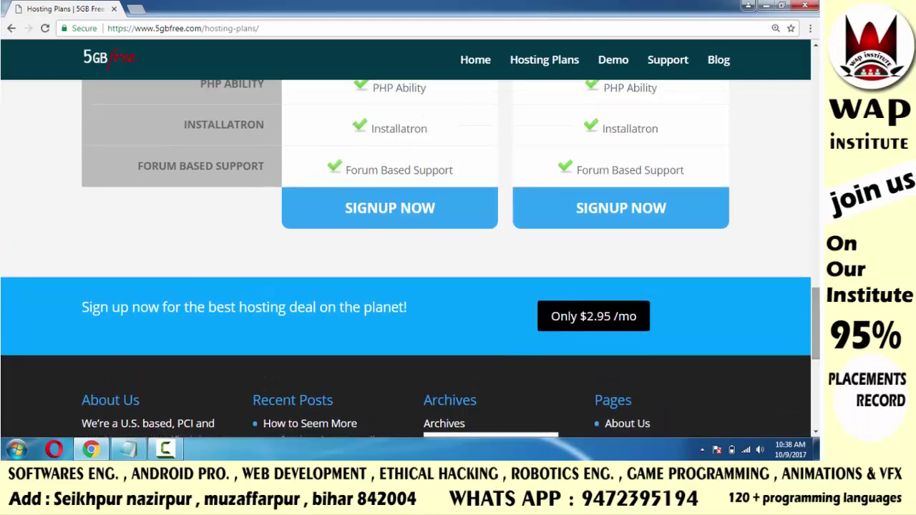
{"action": "left_click", "coordinate": [421, 223]}
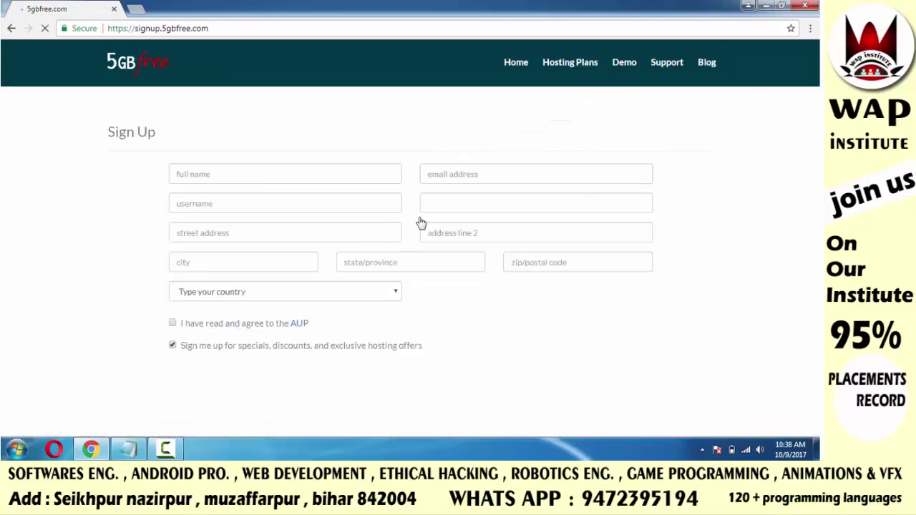
Enter the full name, username studentswap and street address in the sign-up form
{"action": "left_click", "coordinate": [227, 173]}
{"action": "type", "text": "er saurav"}
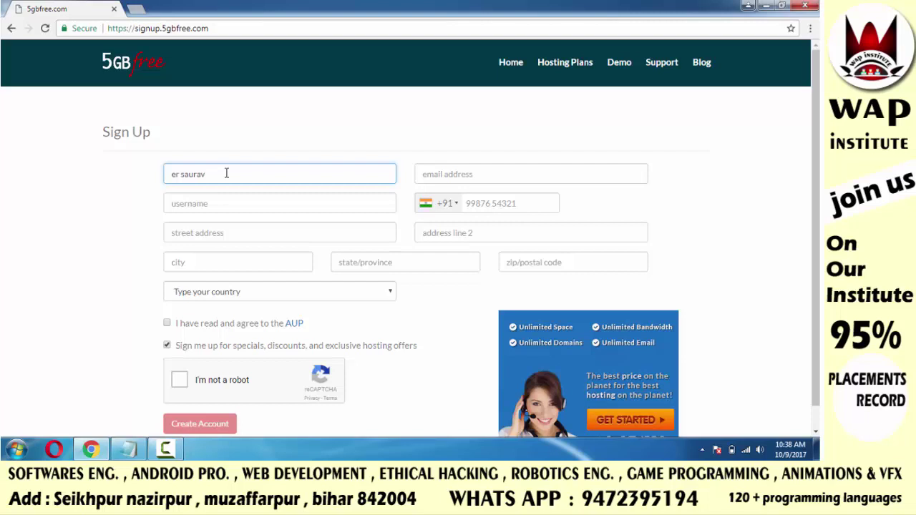
{"action": "key", "text": "Tab"}
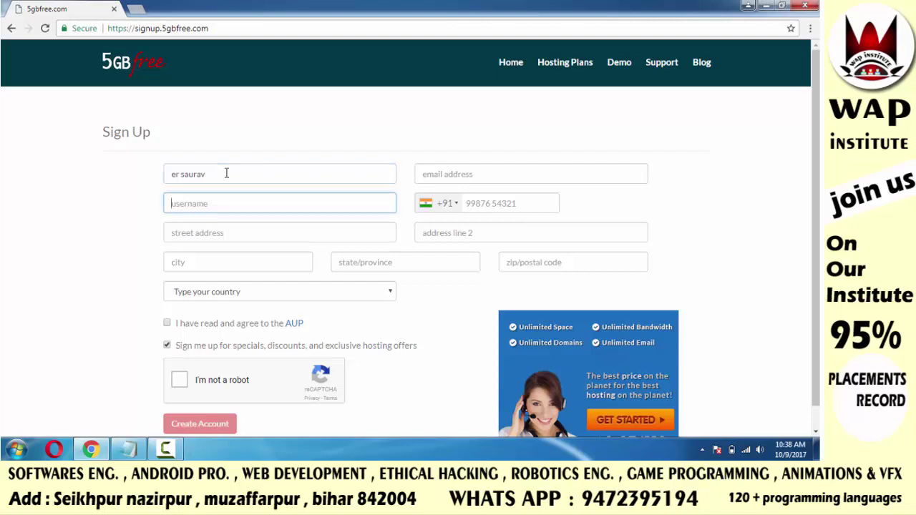
{"action": "type", "text": "studentswap"}
{"action": "left_click", "coordinate": [230, 235]}
{"action": "type", "text": "electri"}
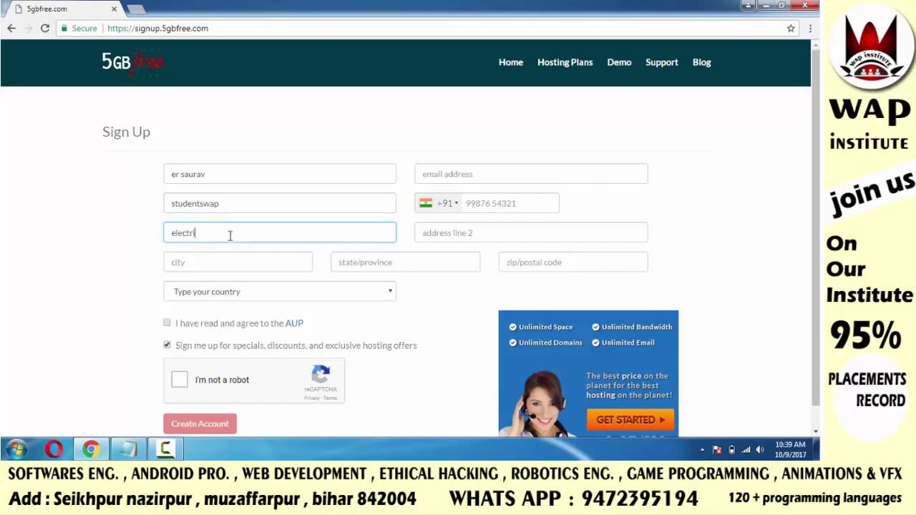
{"action": "type", "text": "c city"}
Paste the e-mail, enter the phone number, agree to the AUP and start the captcha
{"action": "key", "text": "Tab"}
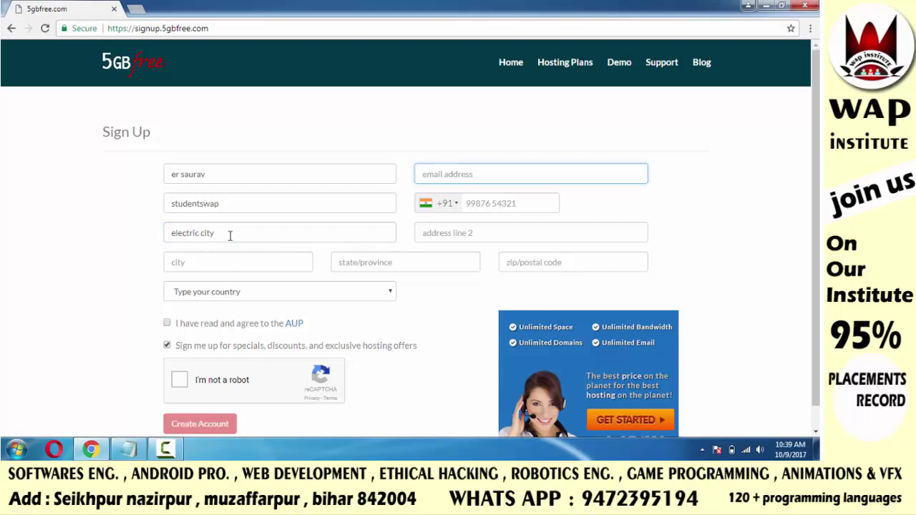
{"action": "left_click", "coordinate": [230, 236]}
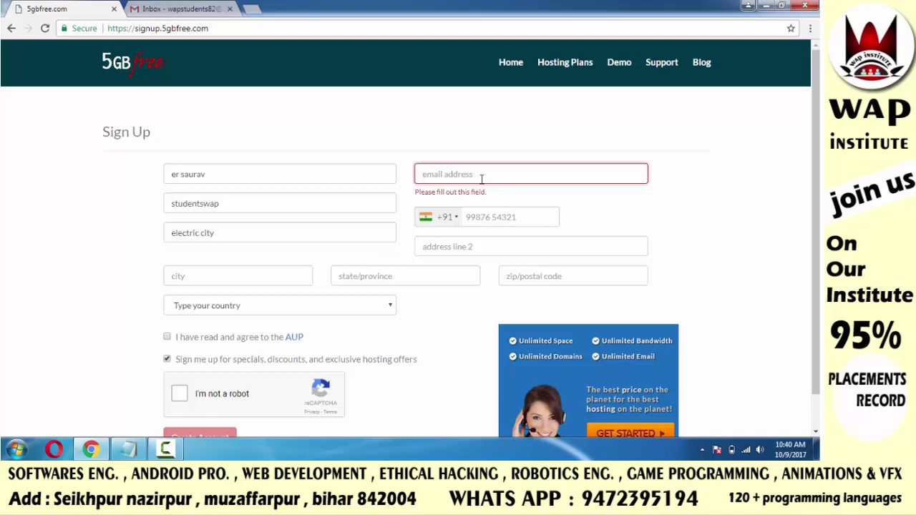
{"action": "key", "text": "ctrl+v"}
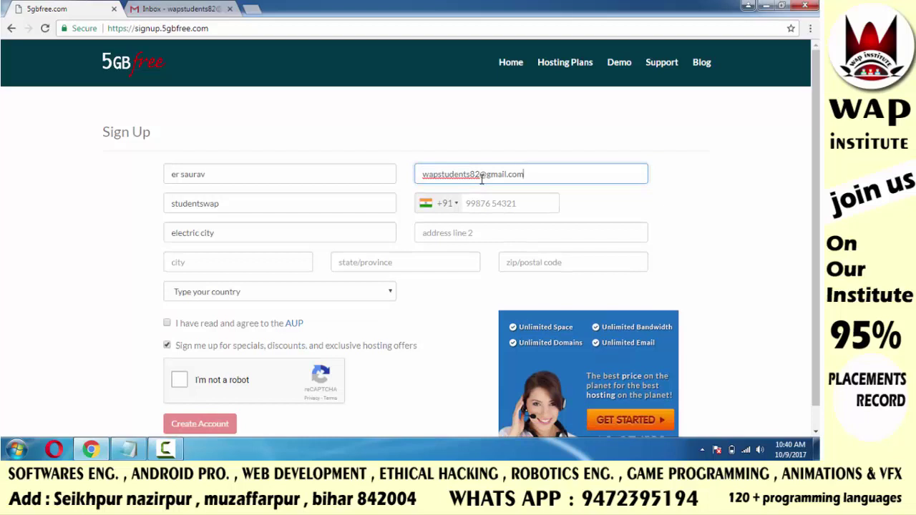
{"action": "key", "text": "Tab"}
{"action": "key", "text": "Tab"}
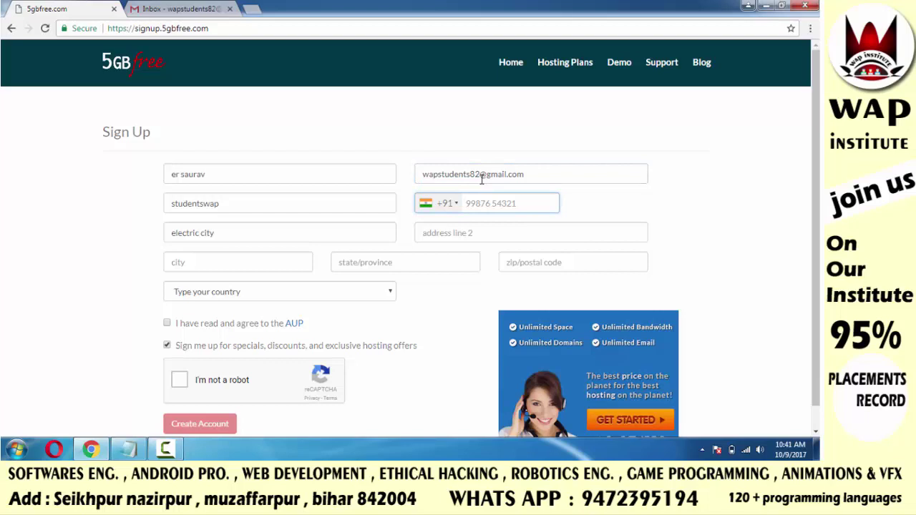
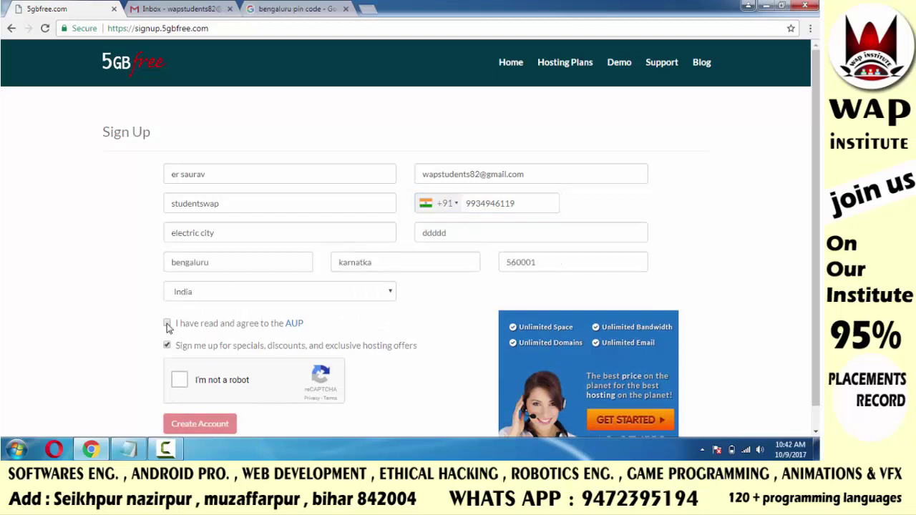
{"action": "left_click", "coordinate": [167, 325]}
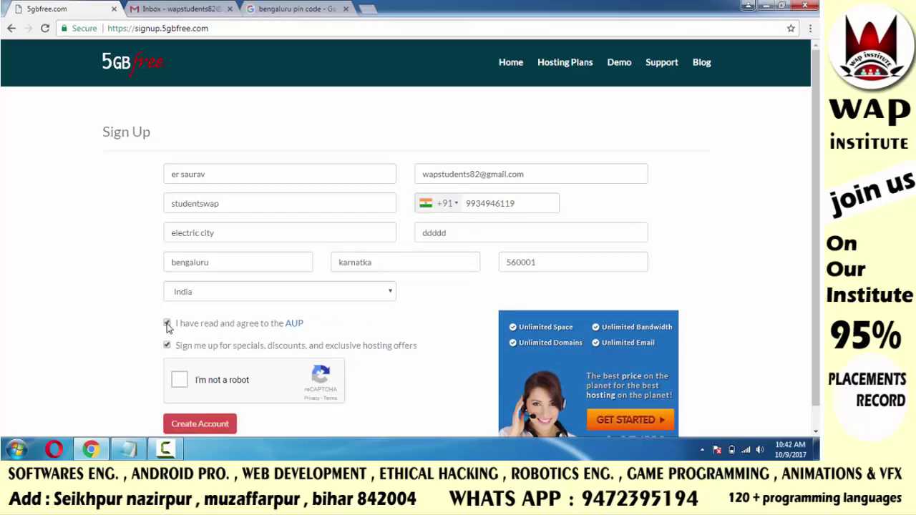
{"action": "left_click", "coordinate": [180, 383]}
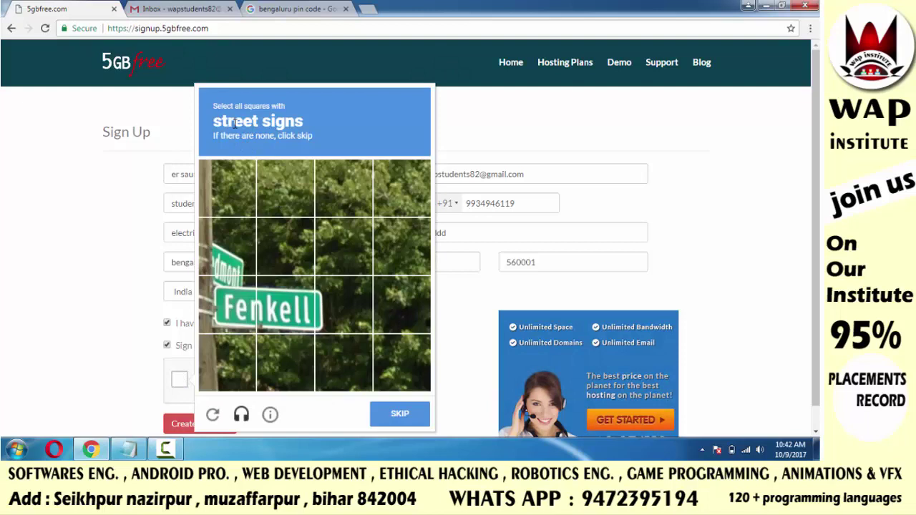
Mark the three street-sign tiles, submit the captcha and create the hosting account
{"action": "left_click", "coordinate": [228, 249]}
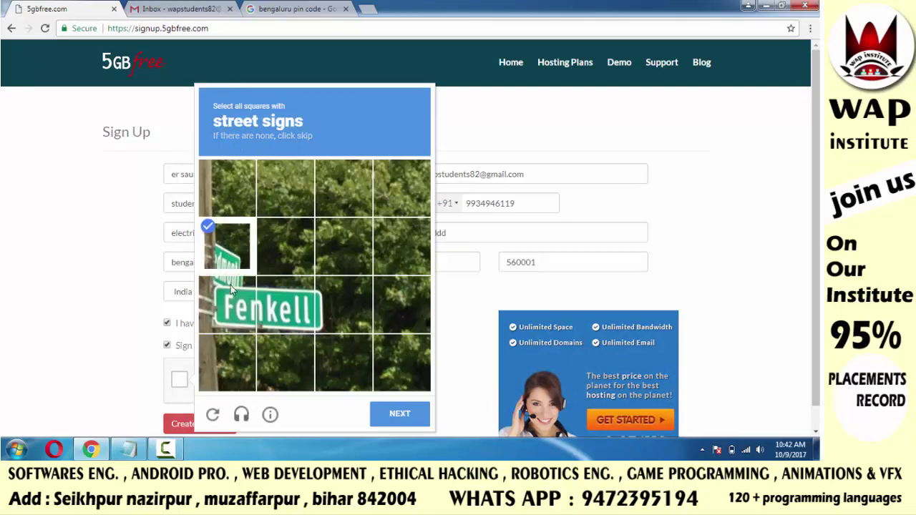
{"action": "left_click", "coordinate": [233, 311]}
{"action": "left_click", "coordinate": [272, 321]}
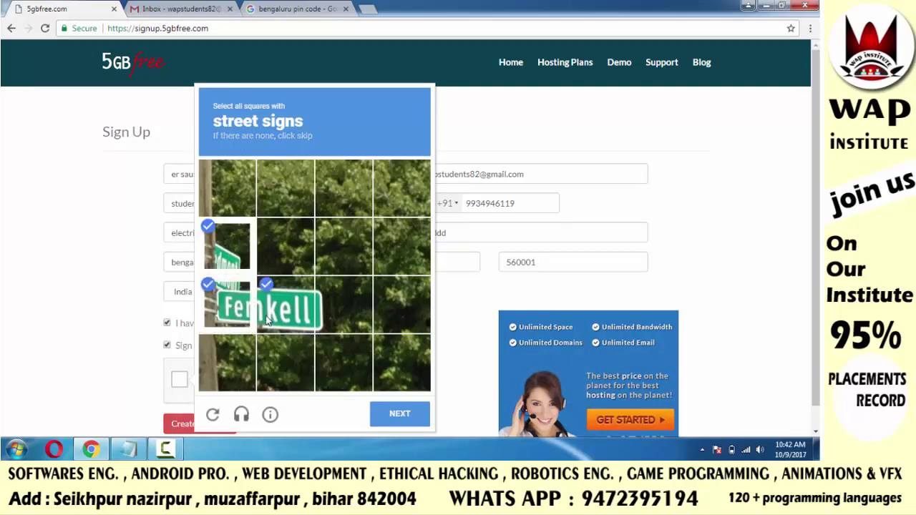
{"action": "left_click", "coordinate": [400, 415]}
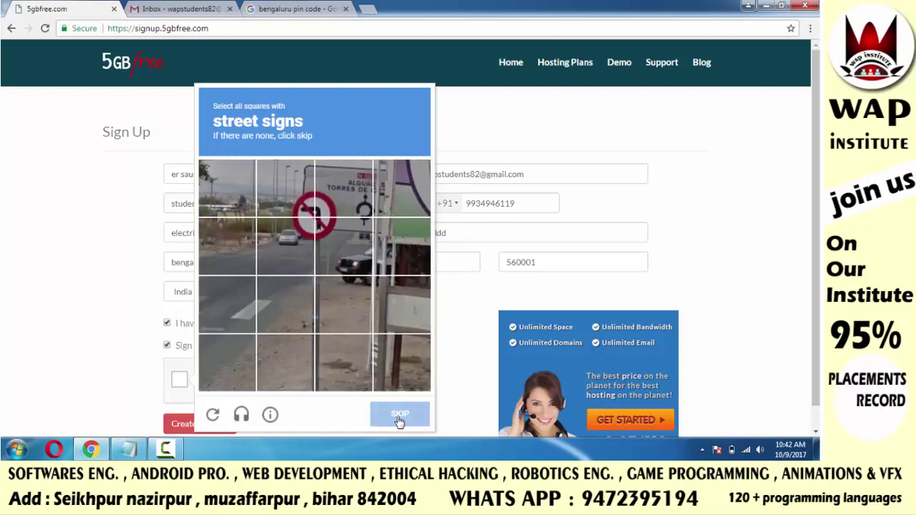
{"action": "left_click", "coordinate": [203, 428]}
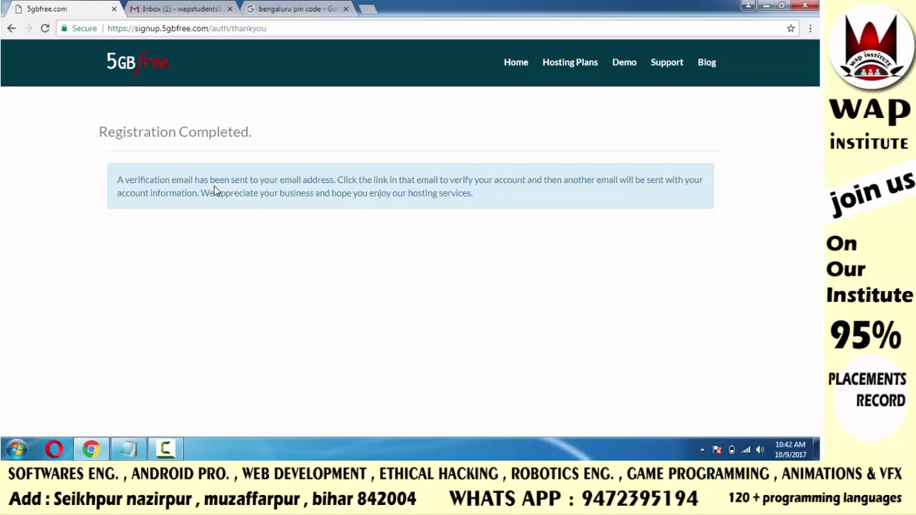
Open the 5GBFree email in Gmail and follow its account activation link
{"action": "left_click", "coordinate": [183, 9]}
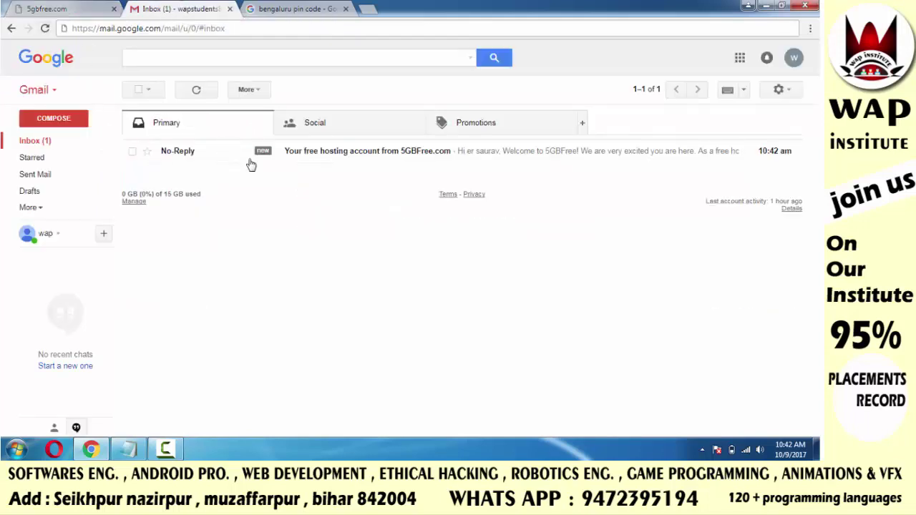
{"action": "left_click", "coordinate": [288, 154]}
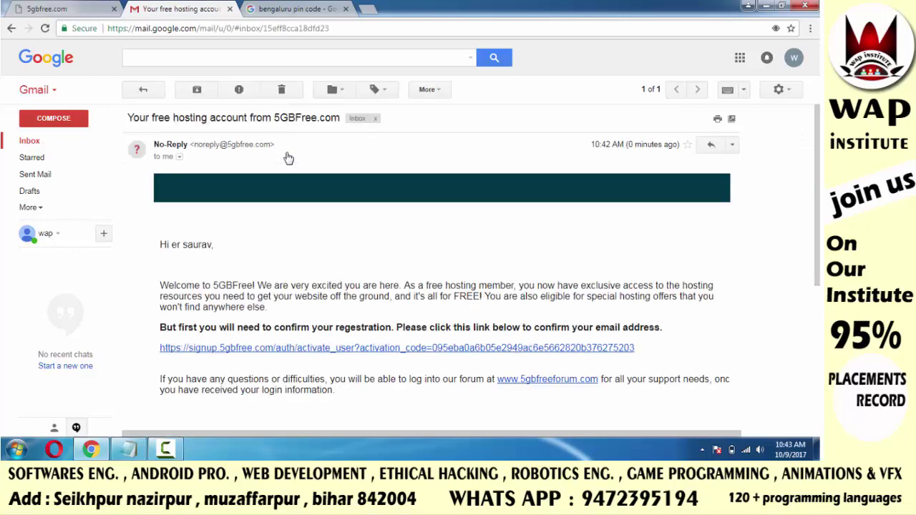
{"action": "left_click", "coordinate": [382, 370]}
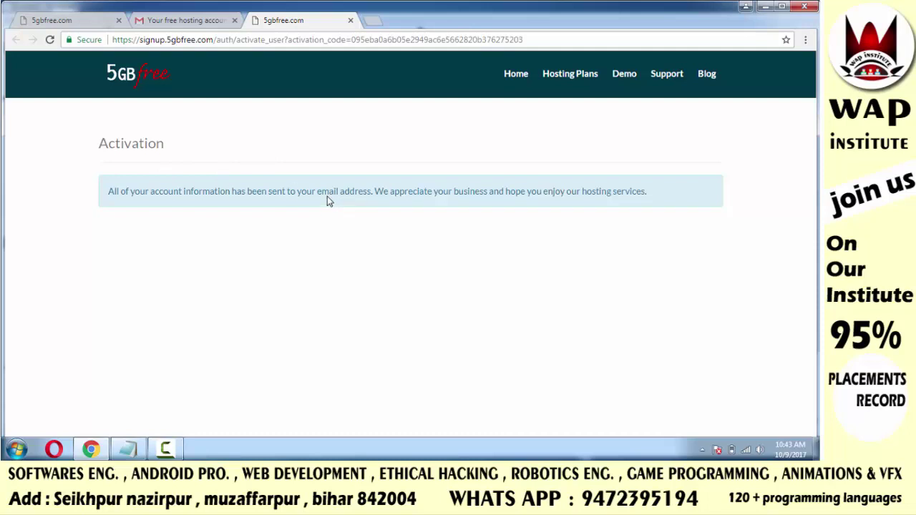
Open the email with the account details and select the cPanel password
{"action": "left_click", "coordinate": [179, 23]}
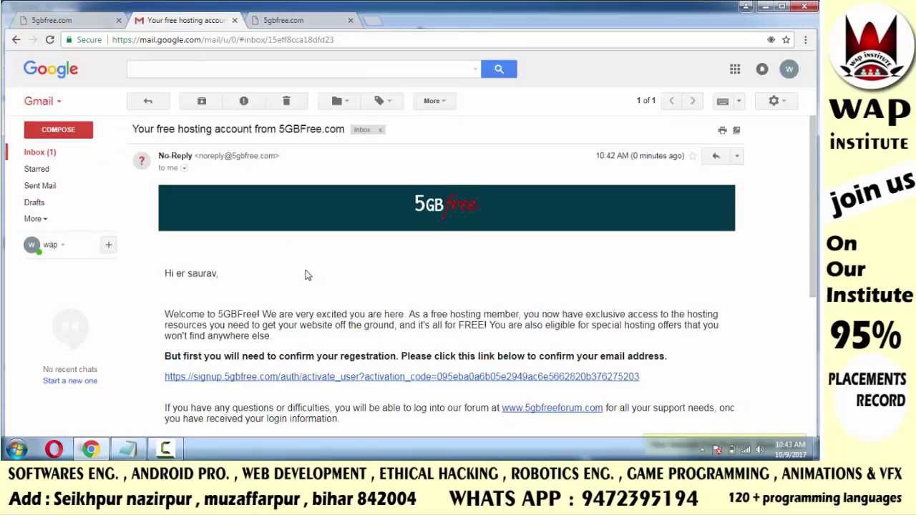
{"action": "left_click", "coordinate": [42, 152]}
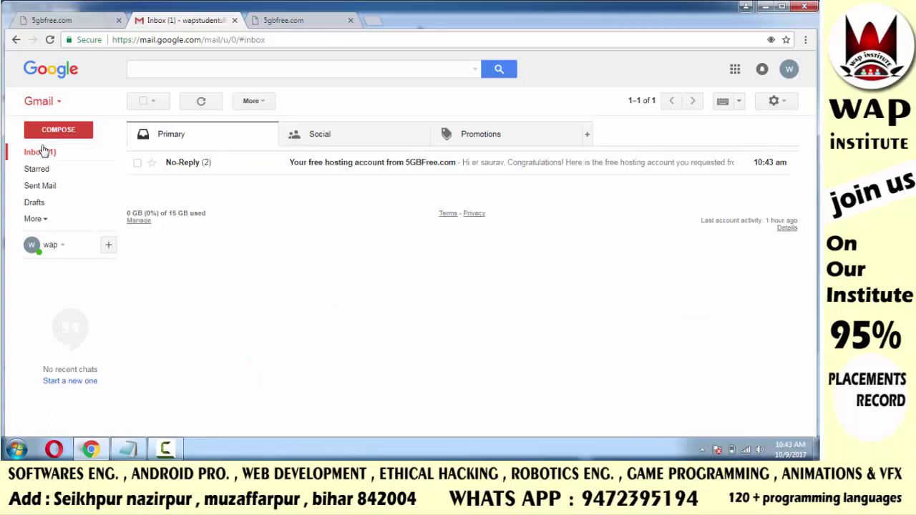
{"action": "left_click", "coordinate": [783, 7]}
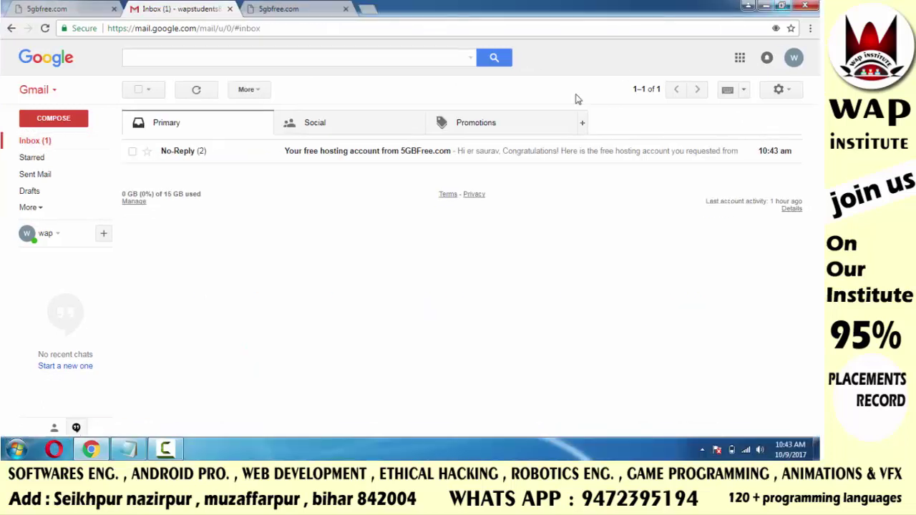
{"action": "left_click", "coordinate": [385, 159]}
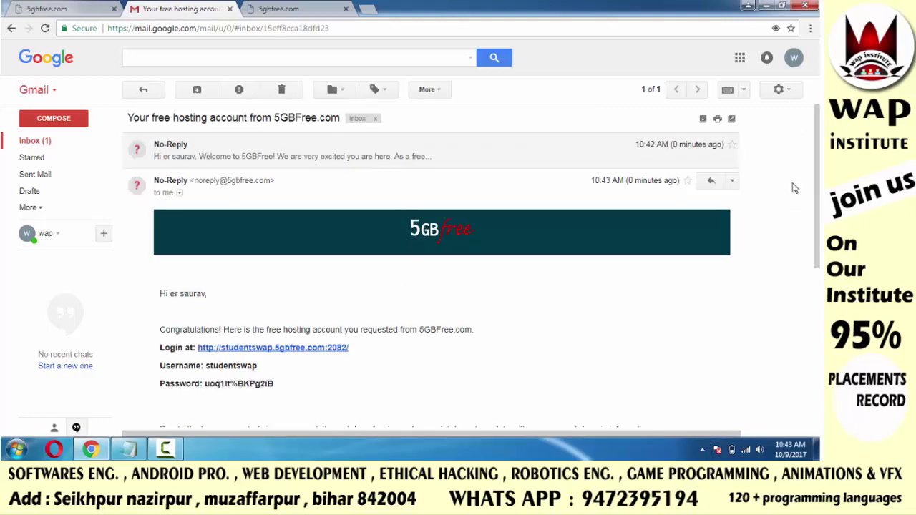
{"action": "left_click_drag", "start_coordinate": [817, 186], "coordinate": [817, 229]}
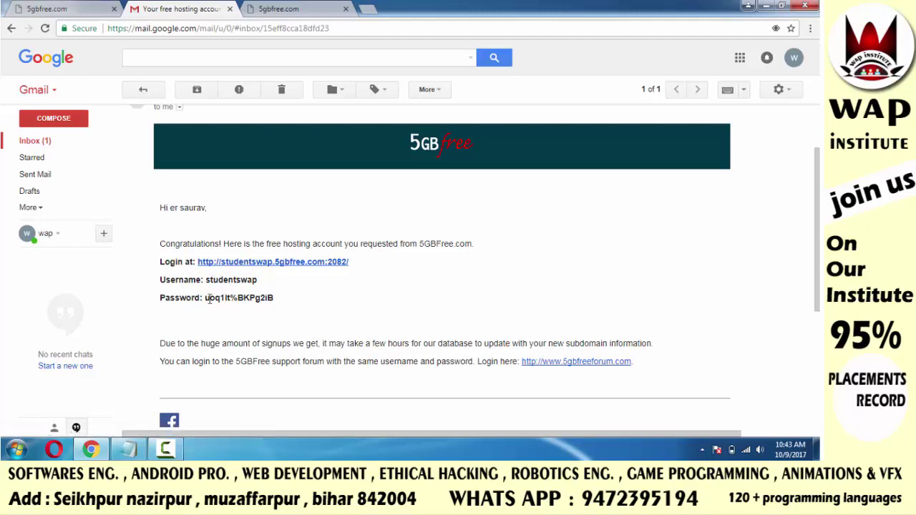
{"action": "left_click_drag", "start_coordinate": [206, 300], "coordinate": [276, 306]}
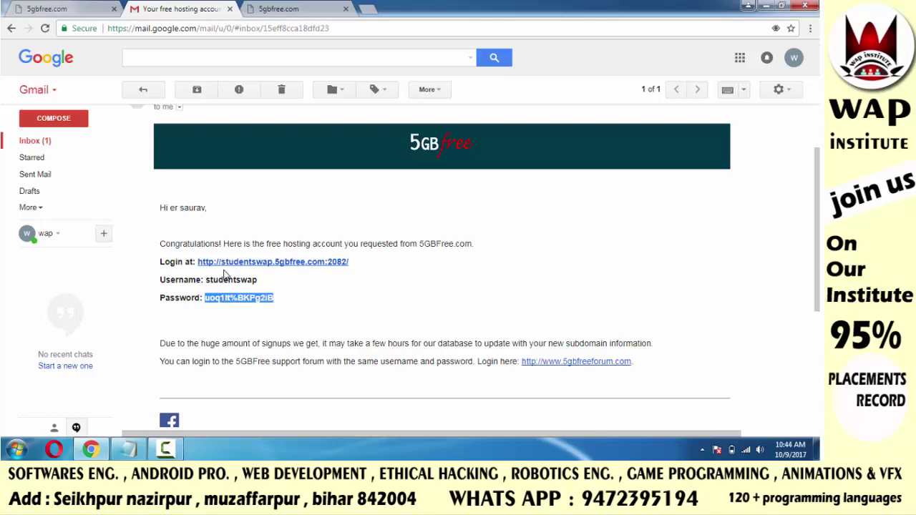
Open the cPanel login page and sign in as studentswap with the pasted password
{"action": "left_click", "coordinate": [219, 262]}
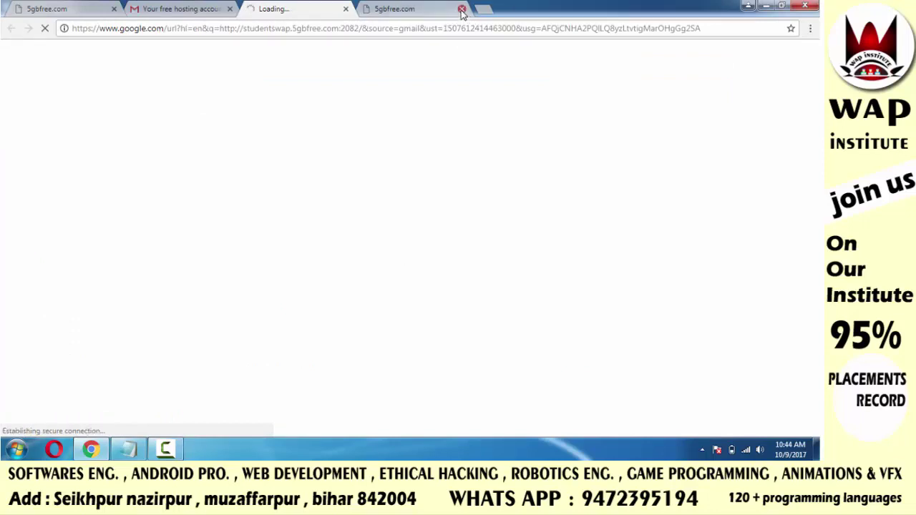
{"action": "left_click", "coordinate": [462, 11]}
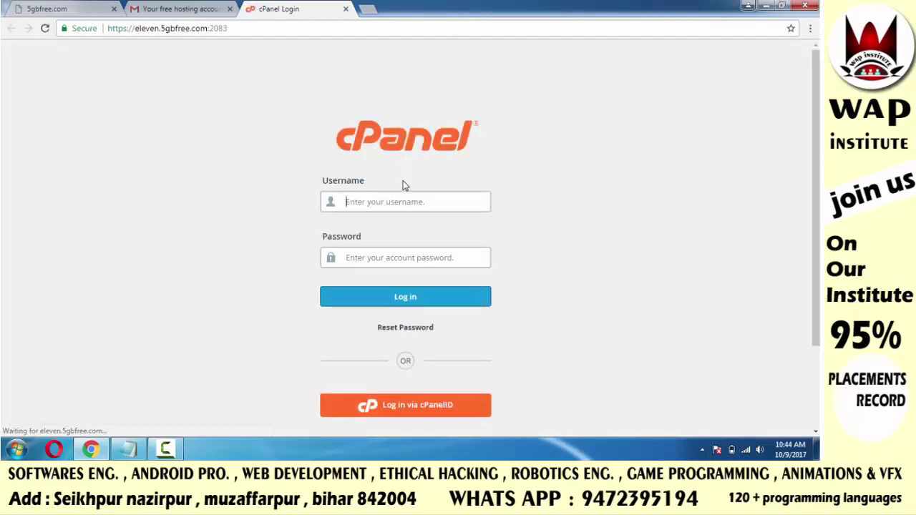
{"action": "type", "text": "students"}
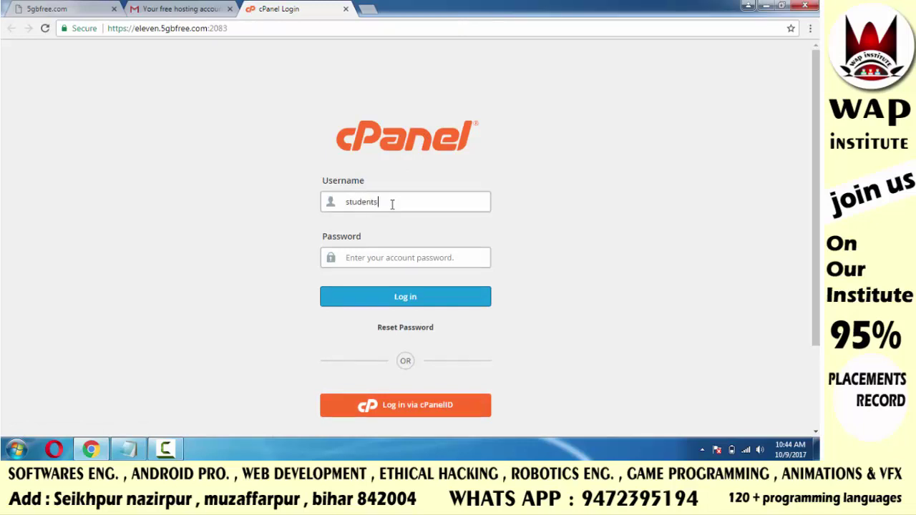
{"action": "type", "text": "wap"}
{"action": "key", "text": "Tab"}
{"action": "key", "text": "ctrl+v"}
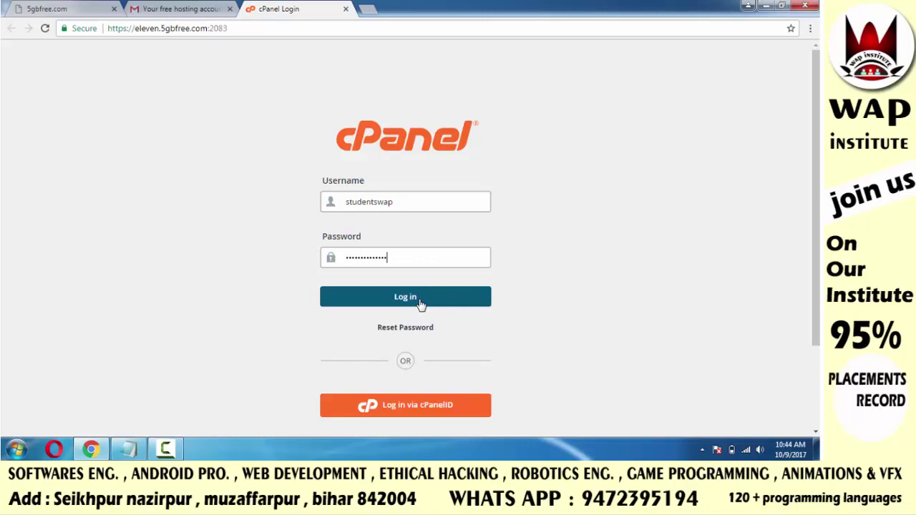
{"action": "left_click", "coordinate": [419, 303]}
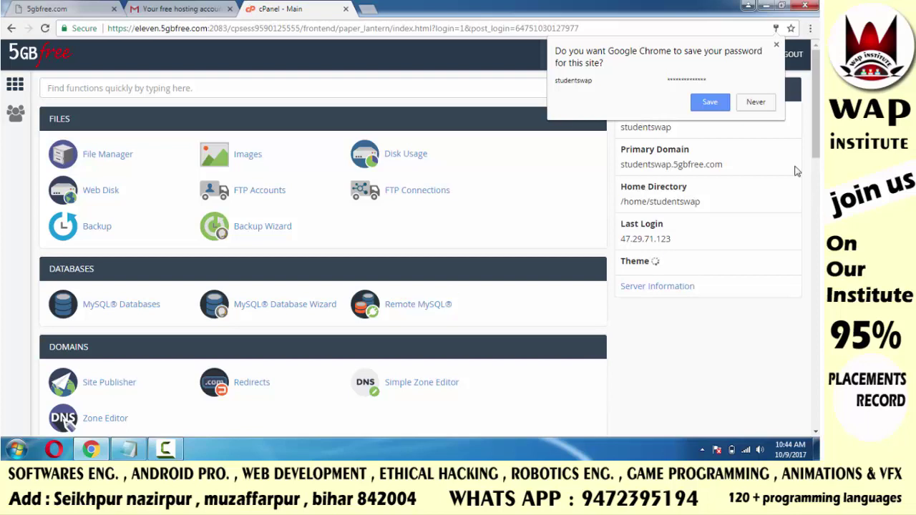
Decline saving the password, dismiss the User Manager tour and select the primary domain text
{"action": "left_click", "coordinate": [755, 106]}
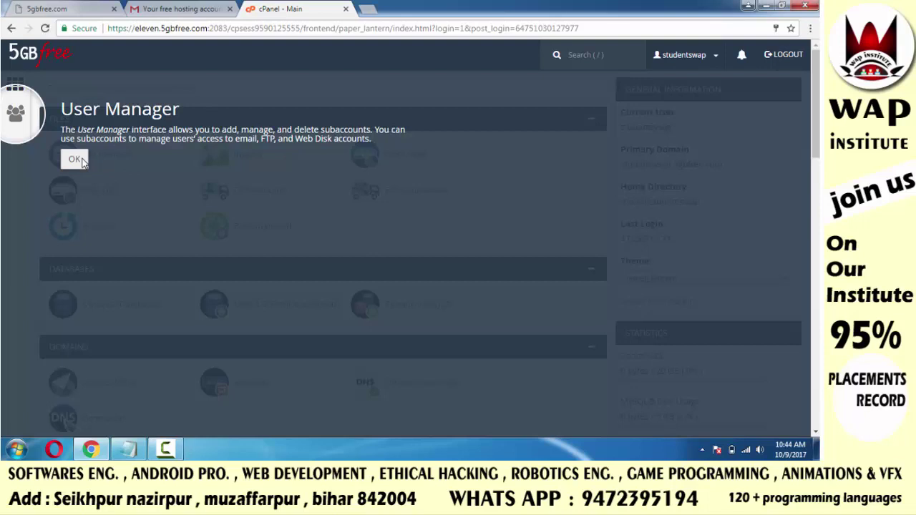
{"action": "left_click", "coordinate": [76, 159]}
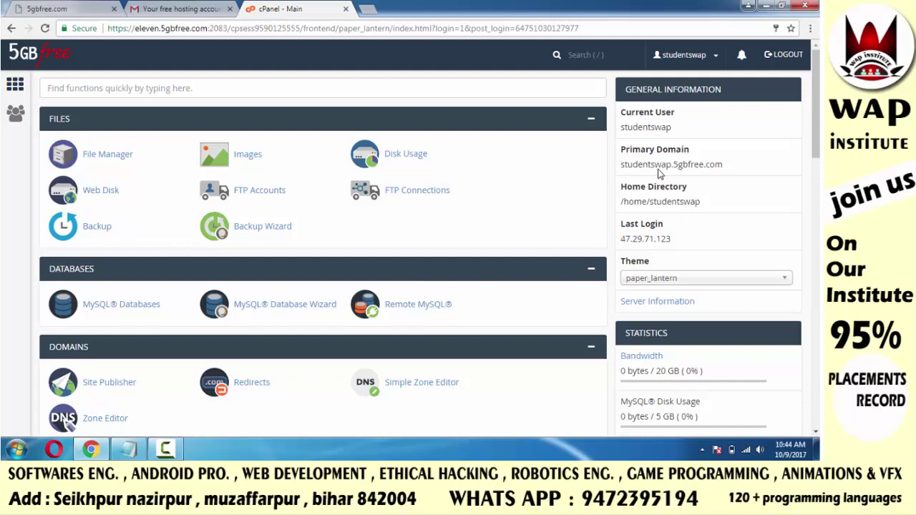
{"action": "left_click_drag", "start_coordinate": [621, 170], "coordinate": [730, 171]}
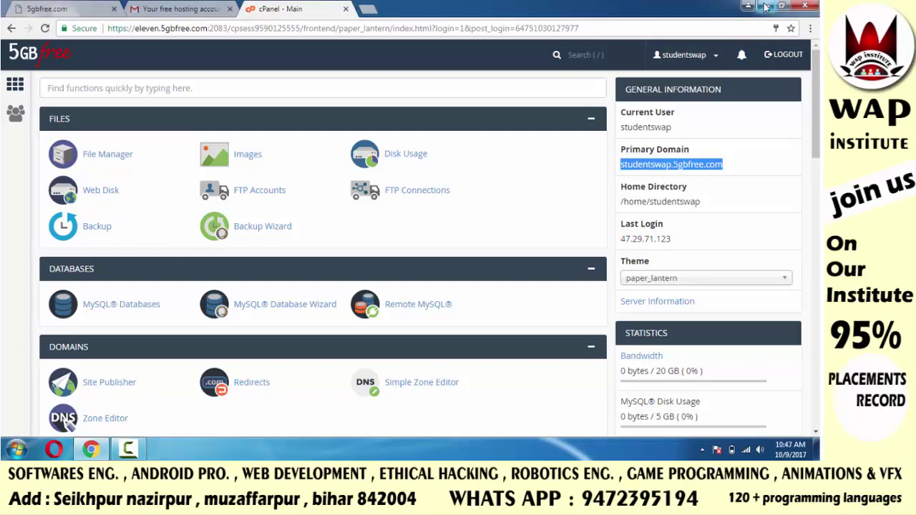
Preview the local index page from the 09-12-2016 folder, close it, then open File Manager
{"action": "left_click", "coordinate": [765, 7]}
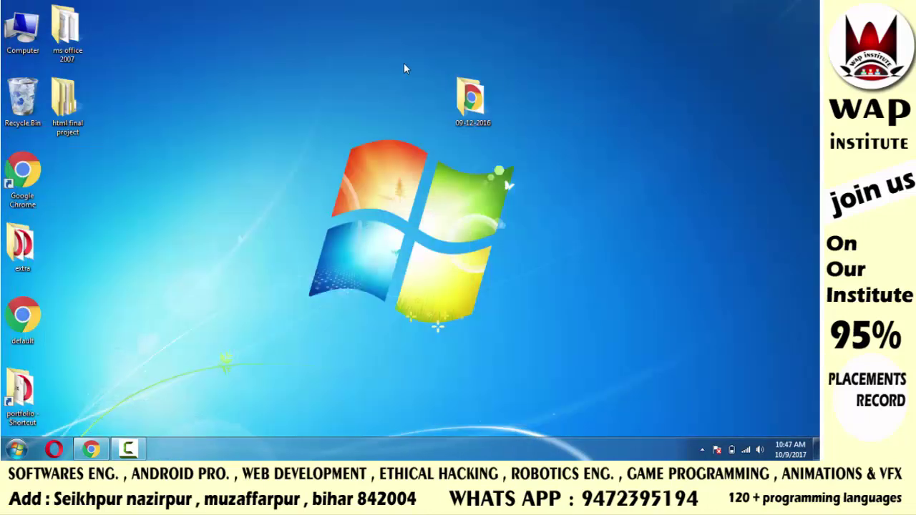
{"action": "left_click", "coordinate": [474, 100]}
{"action": "double_click", "coordinate": [474, 100]}
{"action": "double_click", "coordinate": [306, 90]}
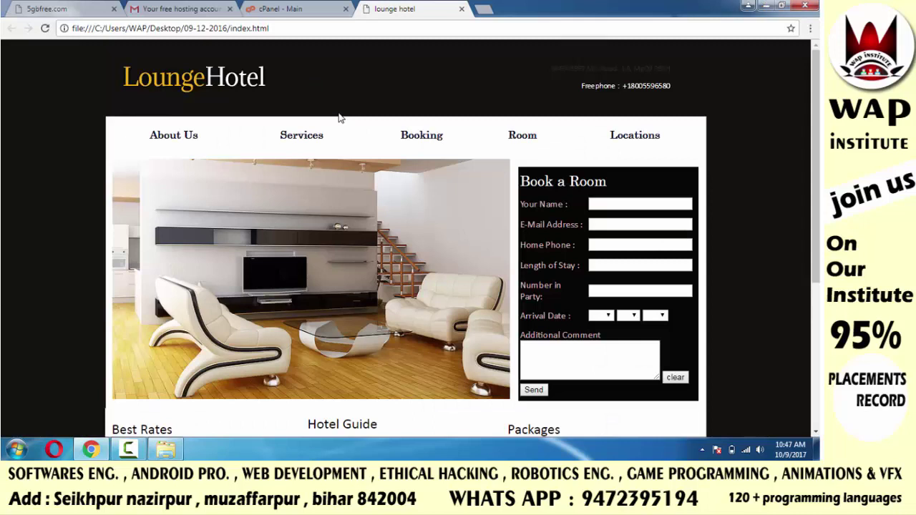
{"action": "left_click", "coordinate": [462, 10]}
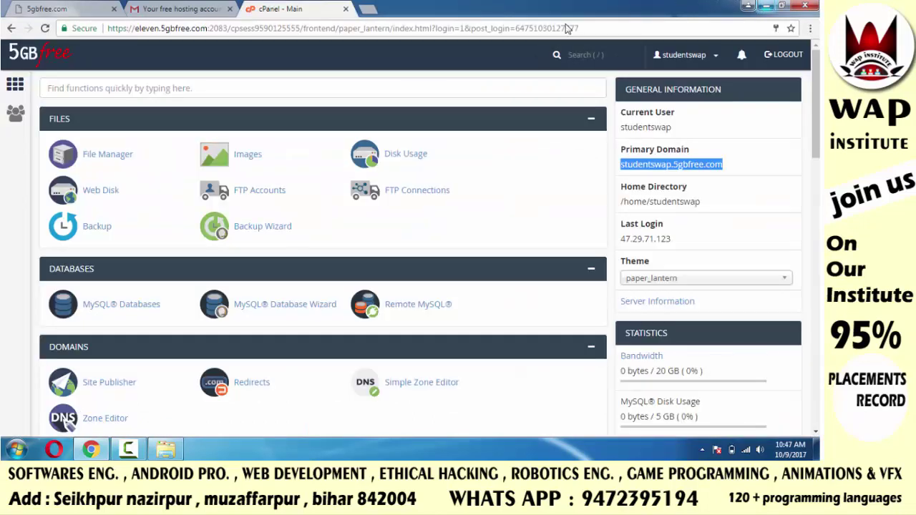
{"action": "left_click", "coordinate": [85, 159]}
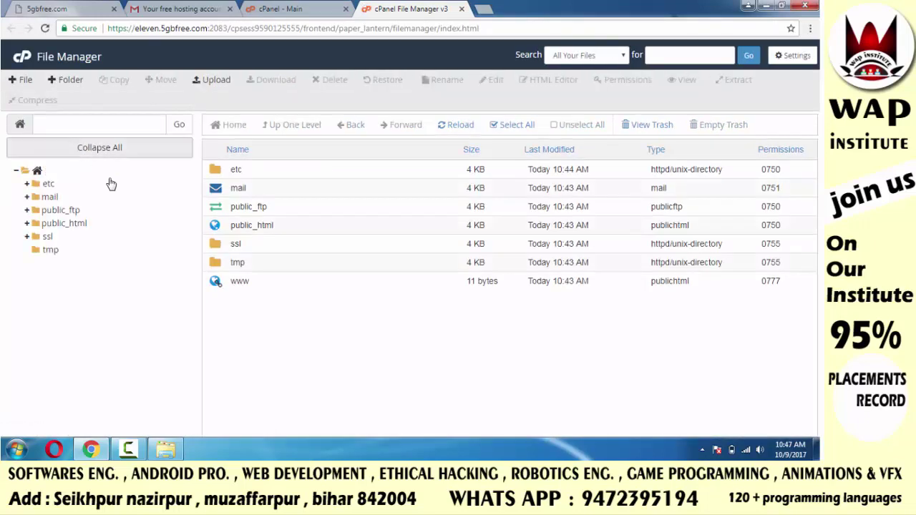
Open public_html and move the cgi-bin folder to the trash
{"action": "left_click", "coordinate": [65, 223]}
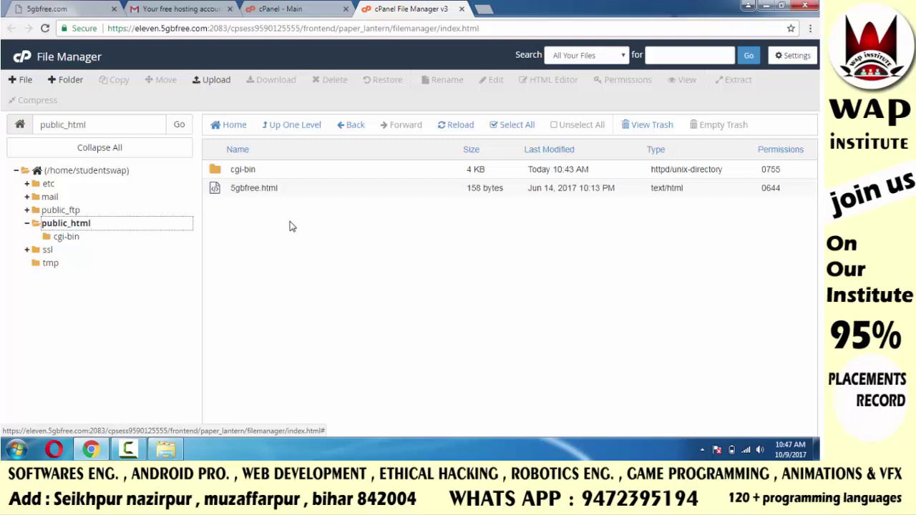
{"action": "left_click", "coordinate": [240, 171]}
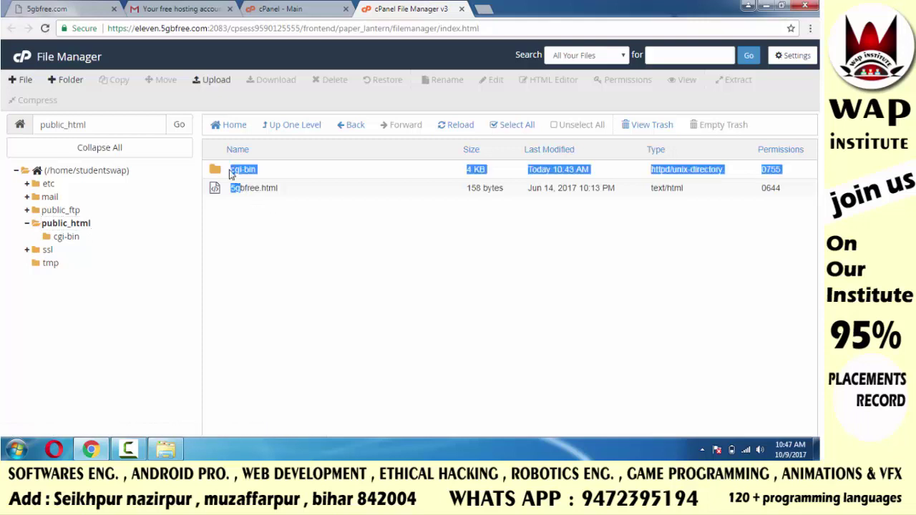
{"action": "left_click_drag", "start_coordinate": [230, 172], "coordinate": [270, 175]}
{"action": "left_click", "coordinate": [265, 208]}
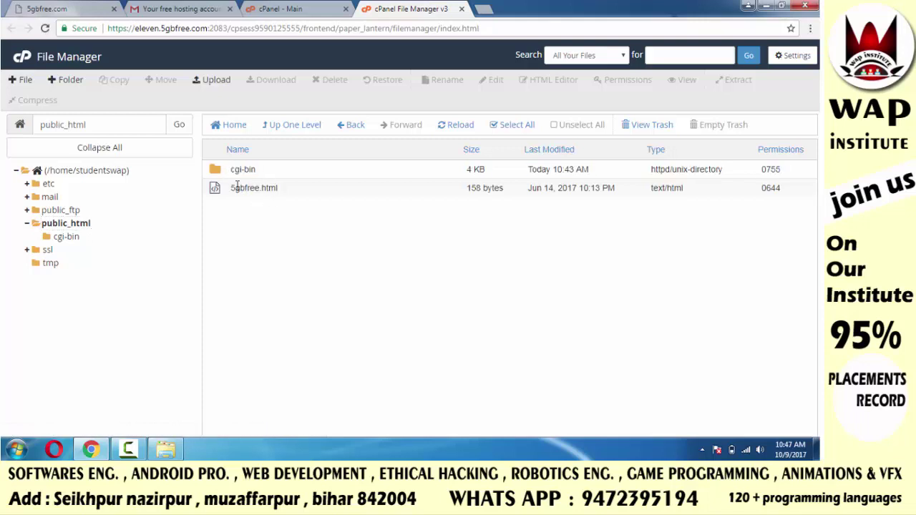
{"action": "left_click", "coordinate": [218, 175]}
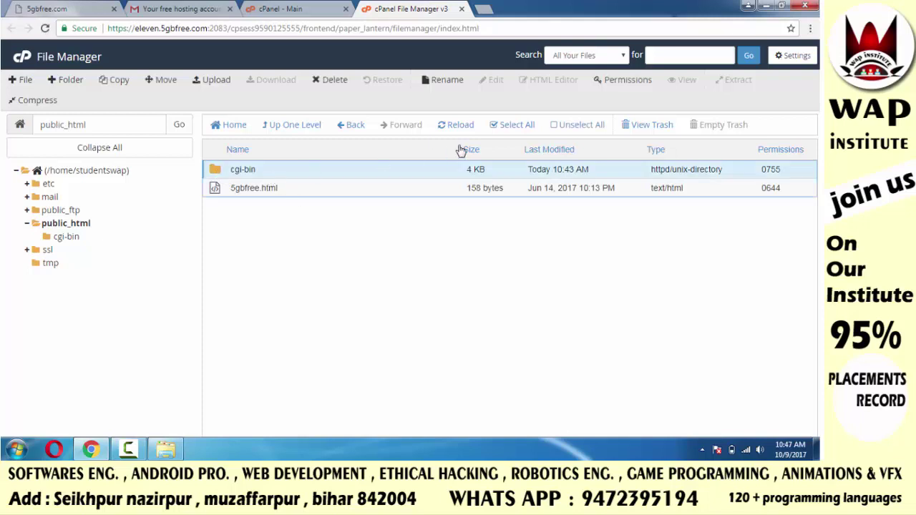
{"action": "right_click", "coordinate": [296, 169]}
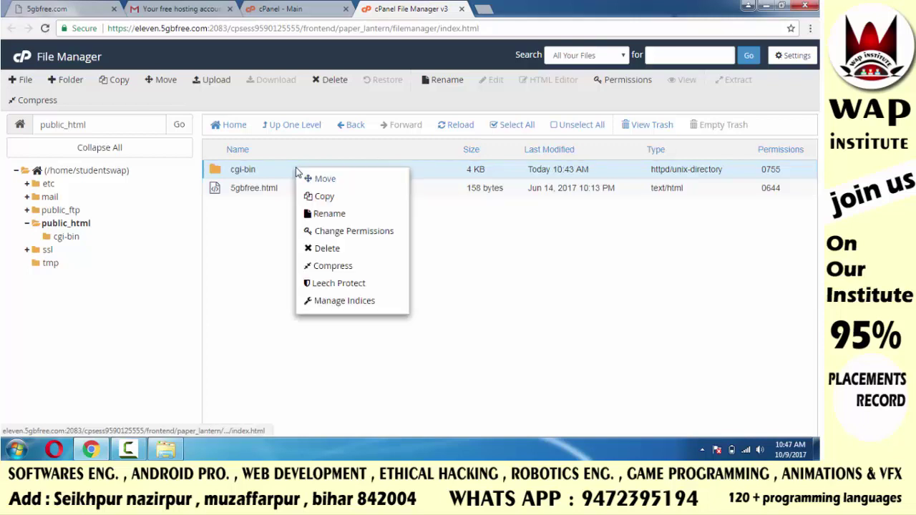
{"action": "left_click", "coordinate": [328, 254]}
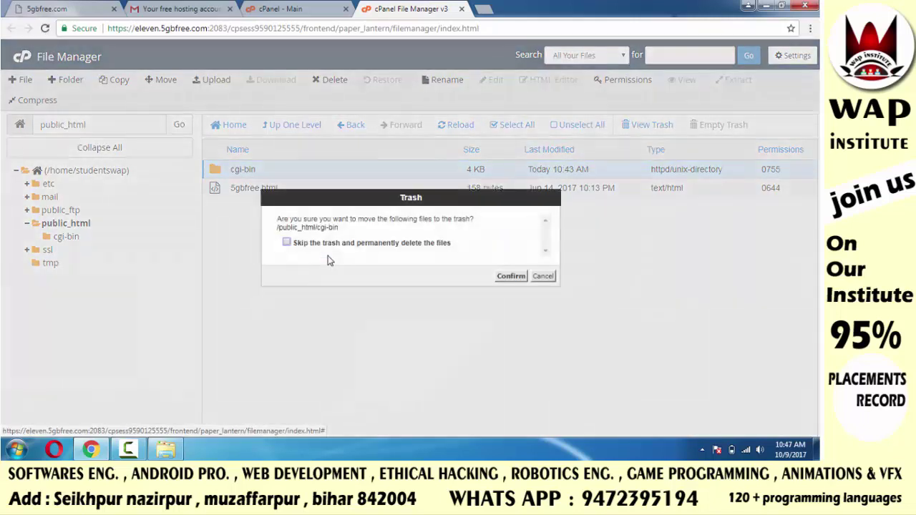
{"action": "left_click", "coordinate": [510, 276]}
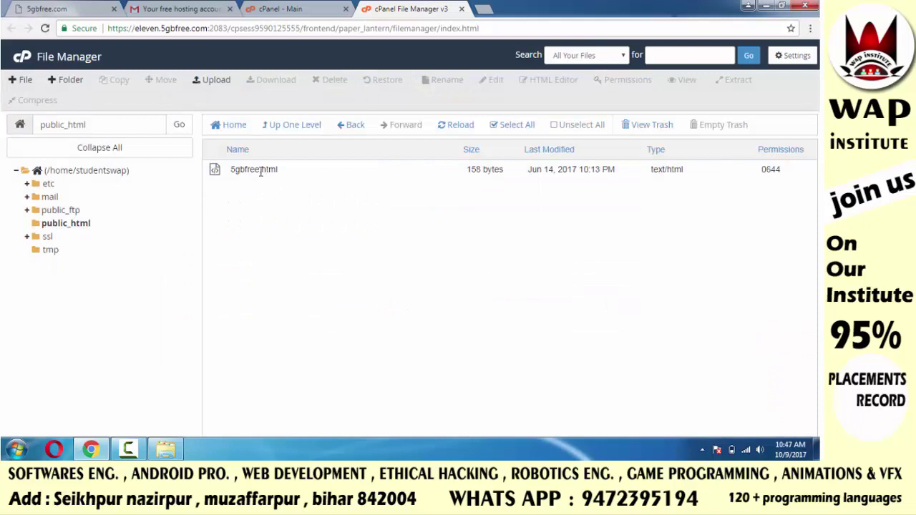
Move 5gbfree.html to the trash
{"action": "right_click", "coordinate": [222, 172]}
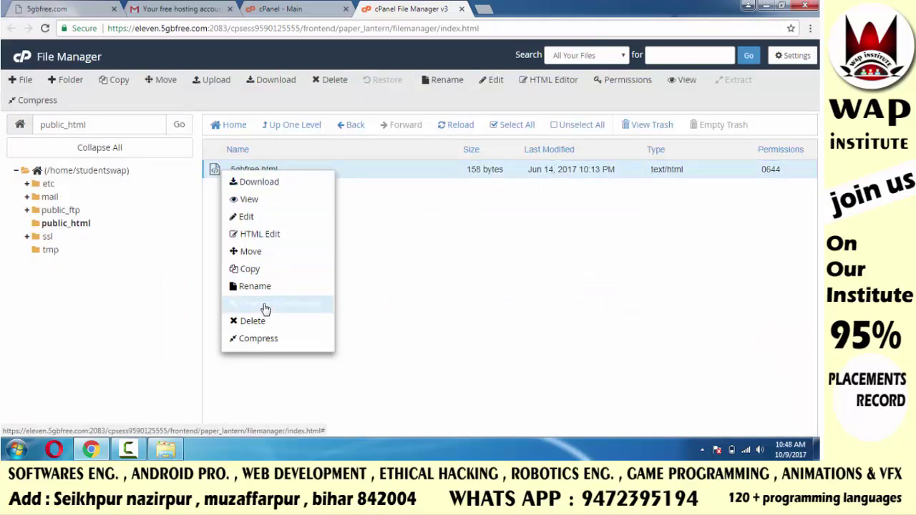
{"action": "left_click", "coordinate": [269, 331]}
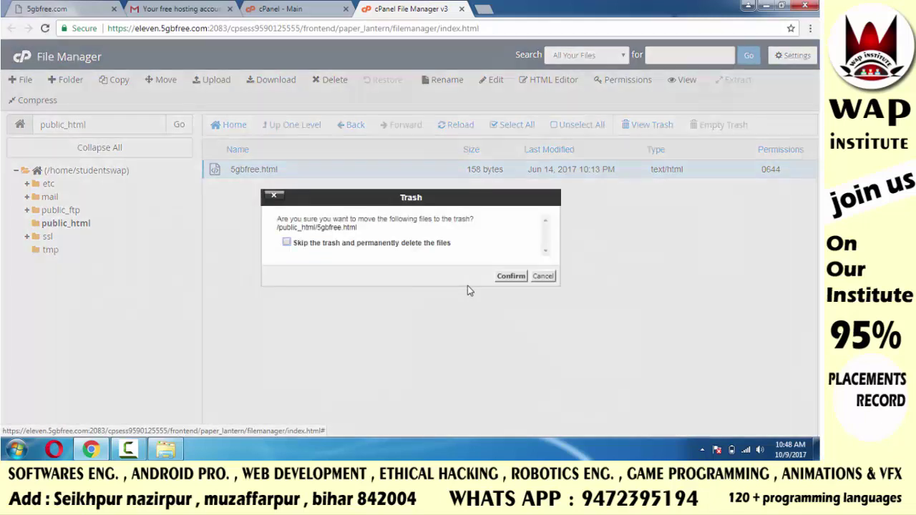
{"action": "left_click", "coordinate": [509, 277]}
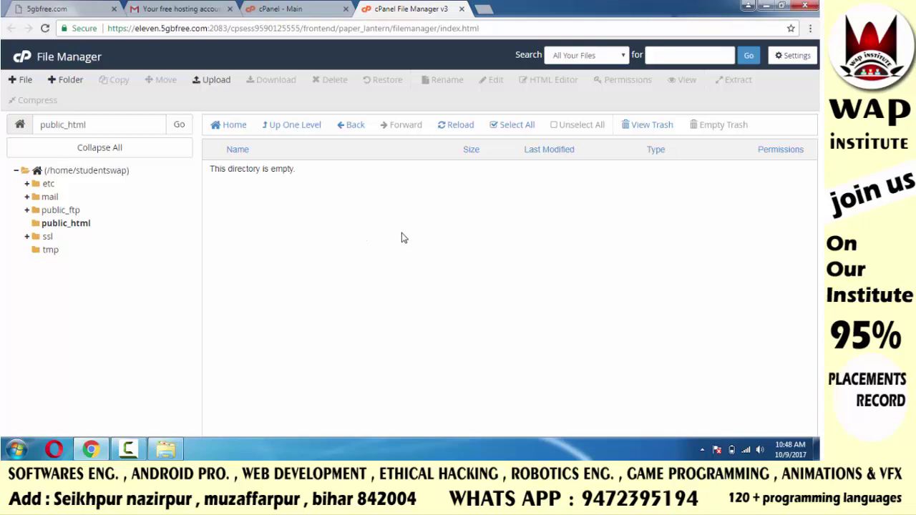
{"action": "left_click", "coordinate": [749, 8]}
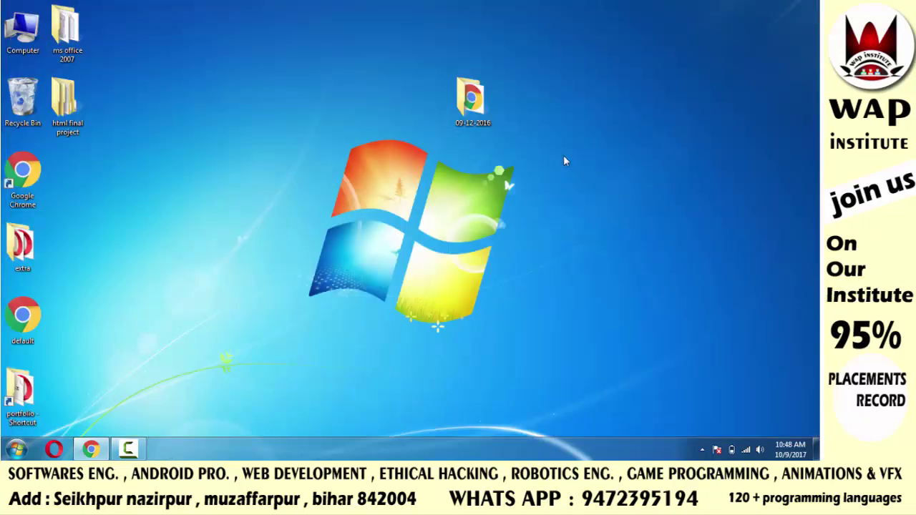
{"action": "double_click", "coordinate": [466, 110]}
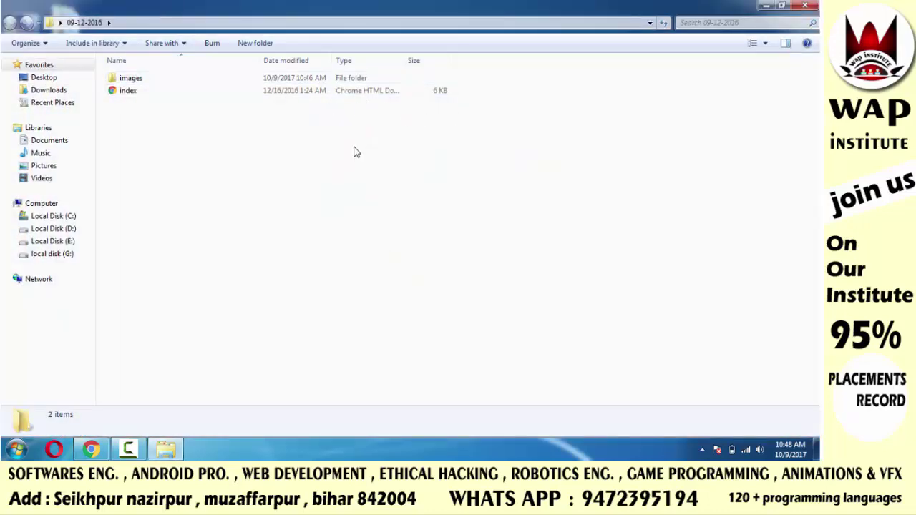
{"action": "left_click", "coordinate": [288, 95]}
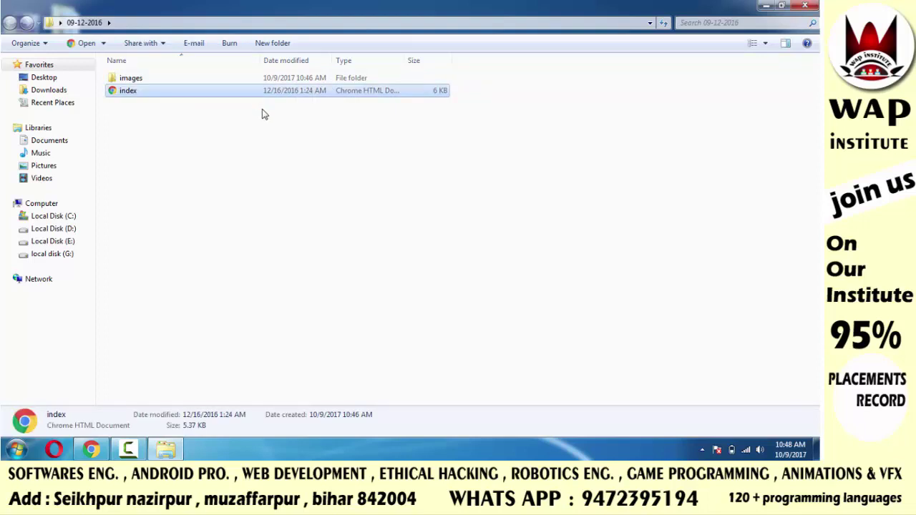
{"action": "left_click", "coordinate": [262, 101]}
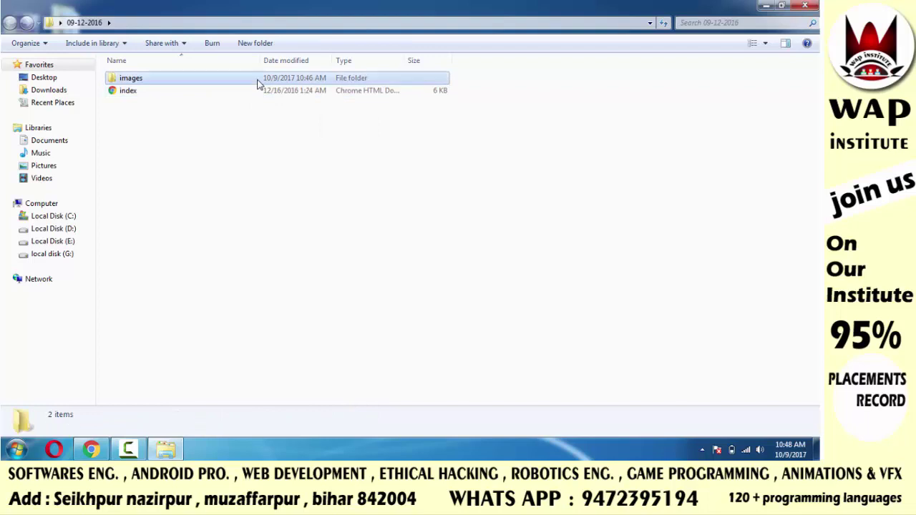
{"action": "double_click", "coordinate": [260, 78]}
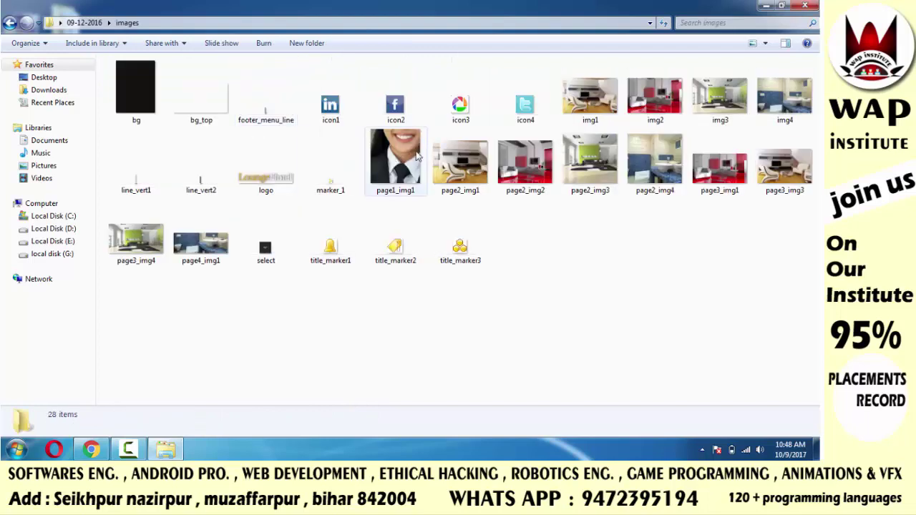
{"action": "left_click", "coordinate": [9, 22]}
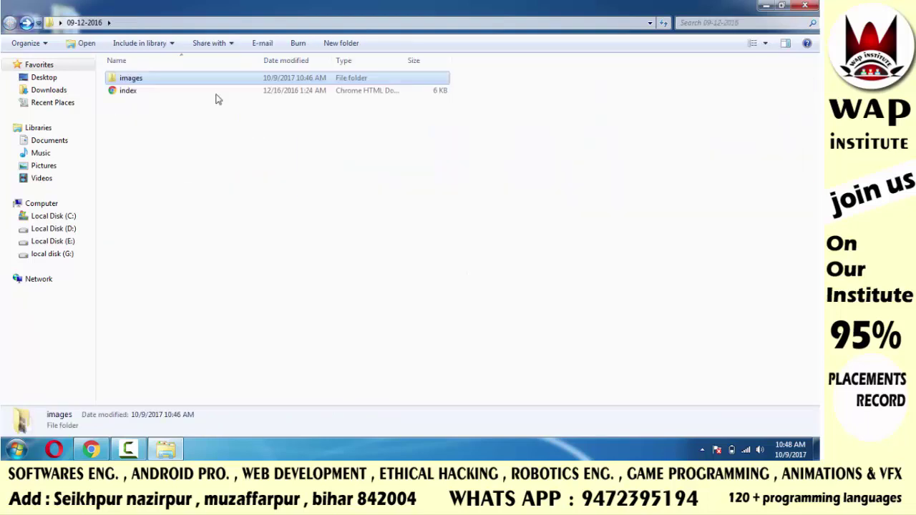
{"action": "left_click_drag", "start_coordinate": [589, 203], "coordinate": [226, 74]}
{"action": "left_click", "coordinate": [262, 136]}
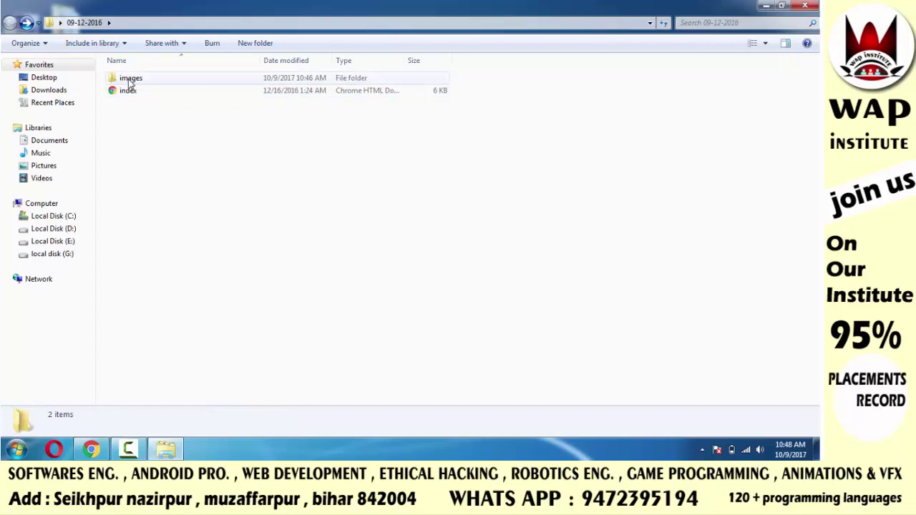
{"action": "left_click", "coordinate": [128, 449]}
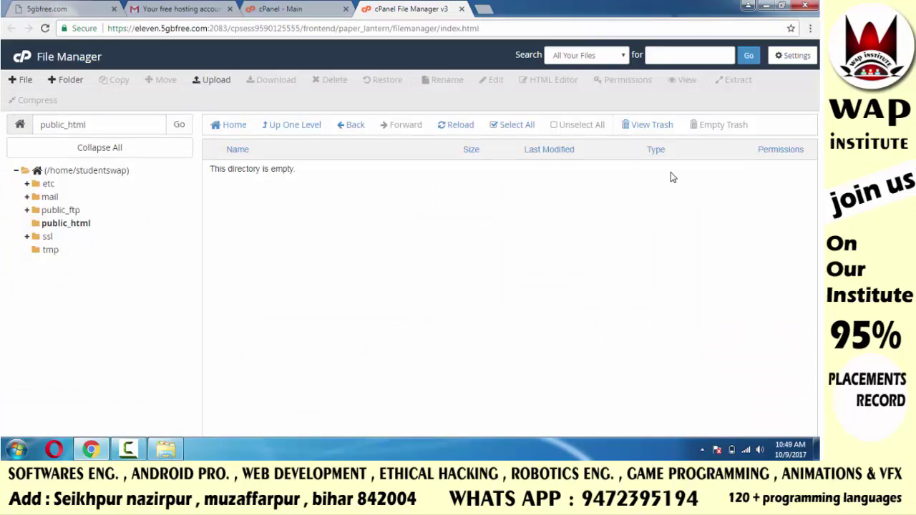
Create an images folder in public_html and open it
{"action": "key", "text": "ctrl+plus"}
{"action": "key", "text": "ctrl+plus"}
{"action": "key", "text": "ctrl+plus"}
{"action": "key", "text": "ctrl+plus"}
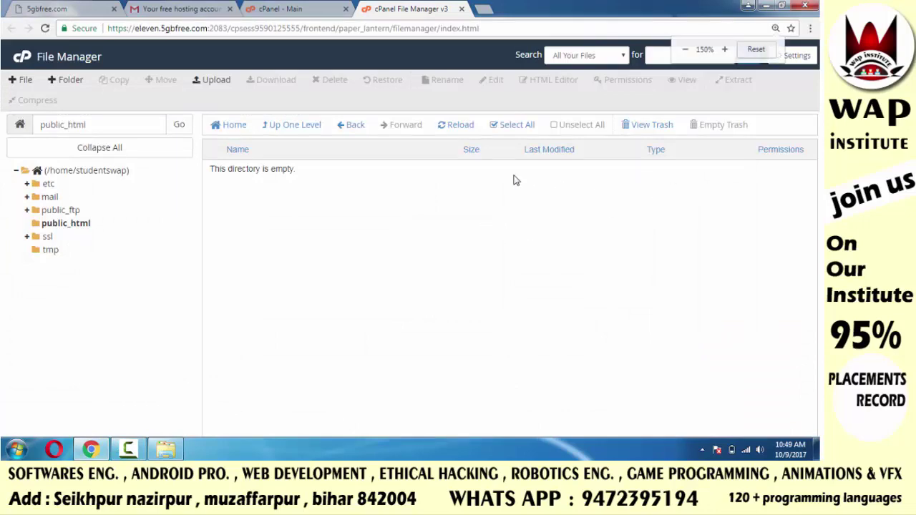
{"action": "key", "text": "ctrl+minus"}
{"action": "key", "text": "ctrl+minus"}
{"action": "key", "text": "ctrl+minus"}
{"action": "key", "text": "ctrl+minus"}
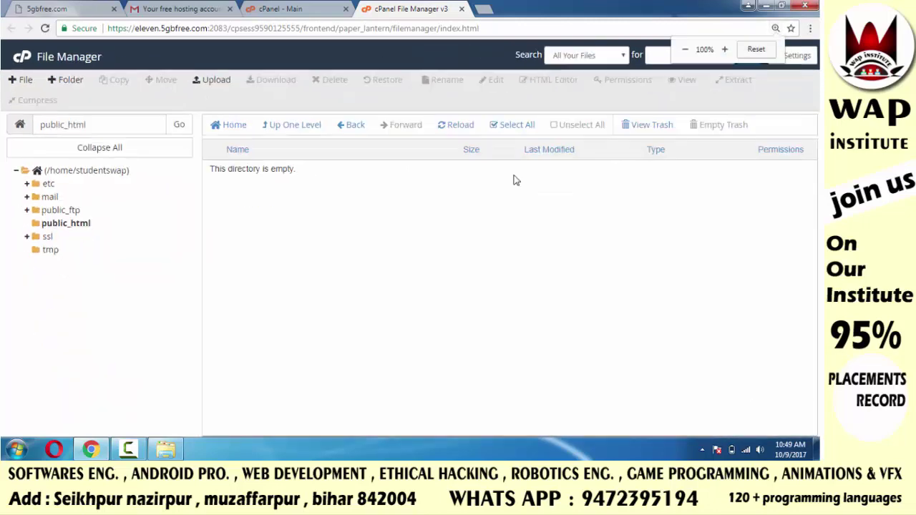
{"action": "left_click", "coordinate": [69, 82]}
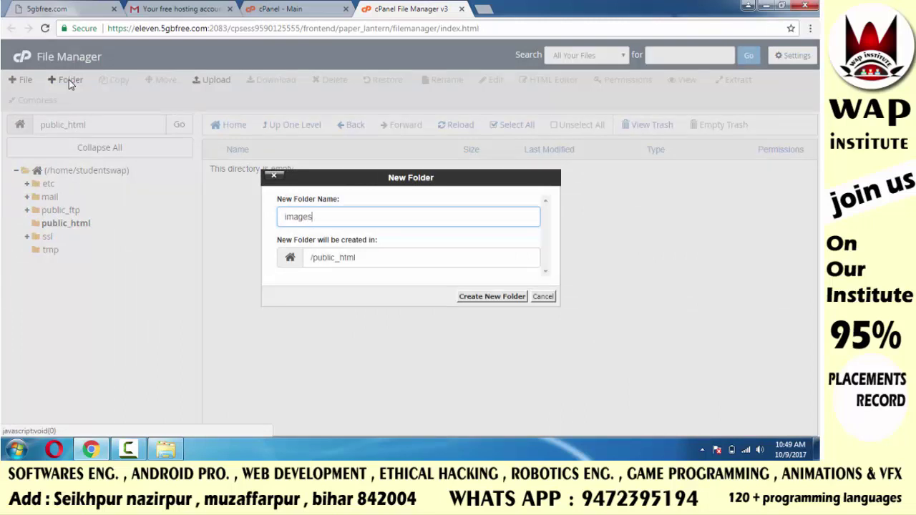
{"action": "left_click", "coordinate": [465, 299]}
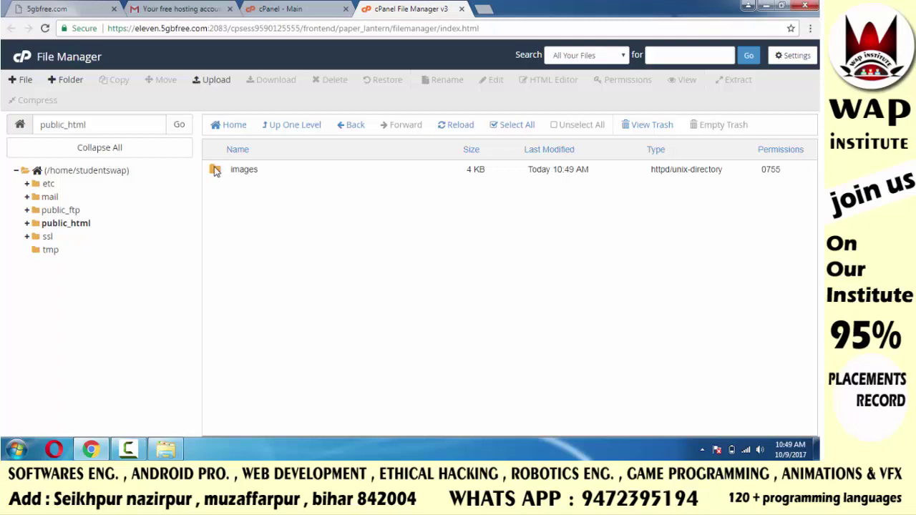
{"action": "double_click", "coordinate": [214, 171]}
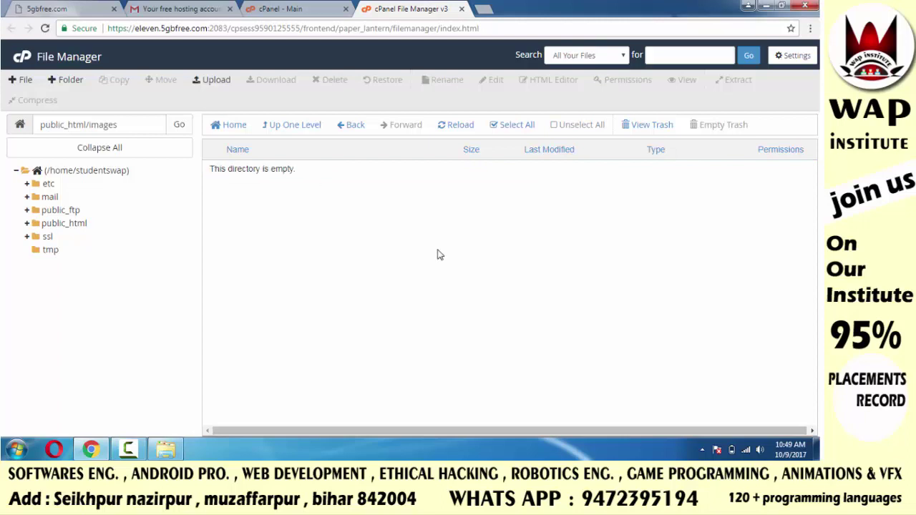
Drop all 28 local image files onto the upload area for public_html/images
{"action": "left_click", "coordinate": [201, 83]}
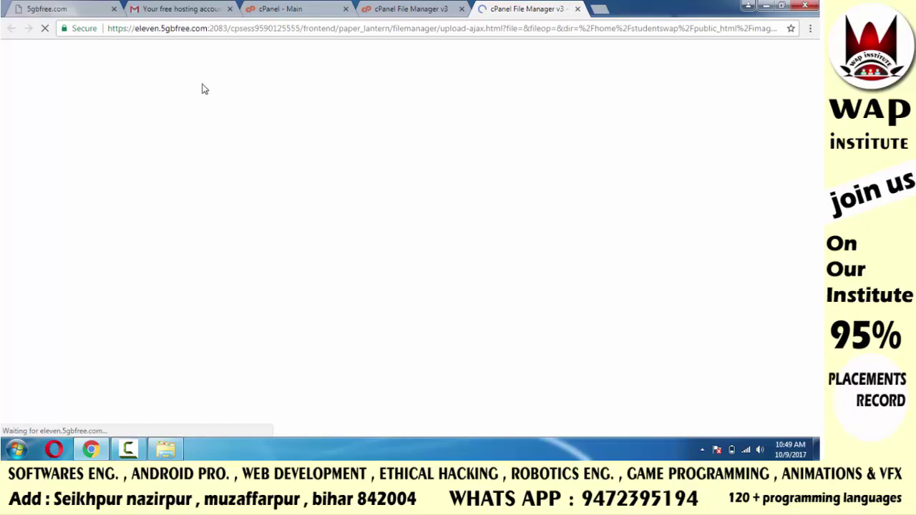
{"action": "left_click", "coordinate": [784, 7]}
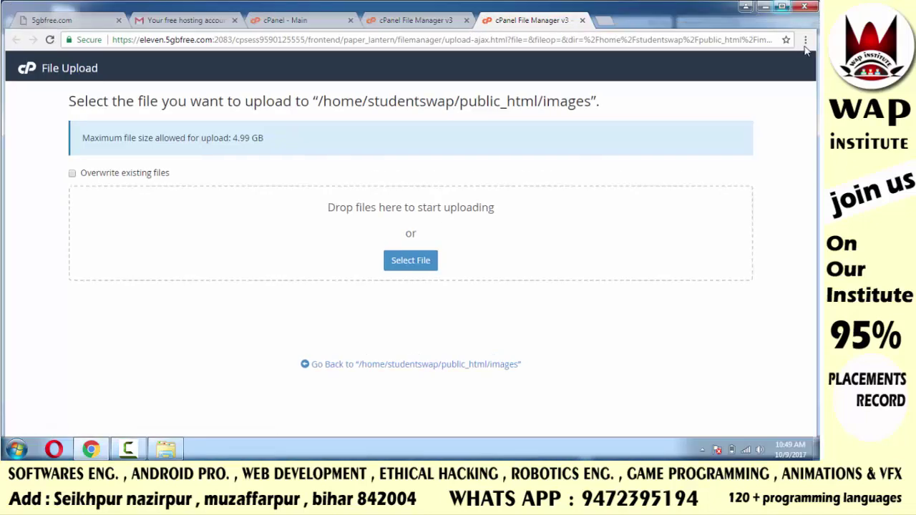
{"action": "left_click_drag", "start_coordinate": [816, 69], "coordinate": [445, 77]}
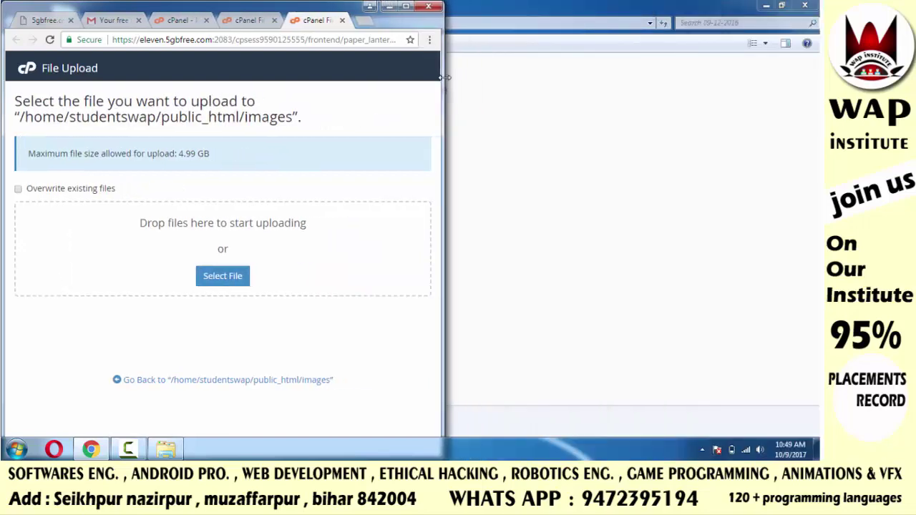
{"action": "left_click", "coordinate": [782, 5]}
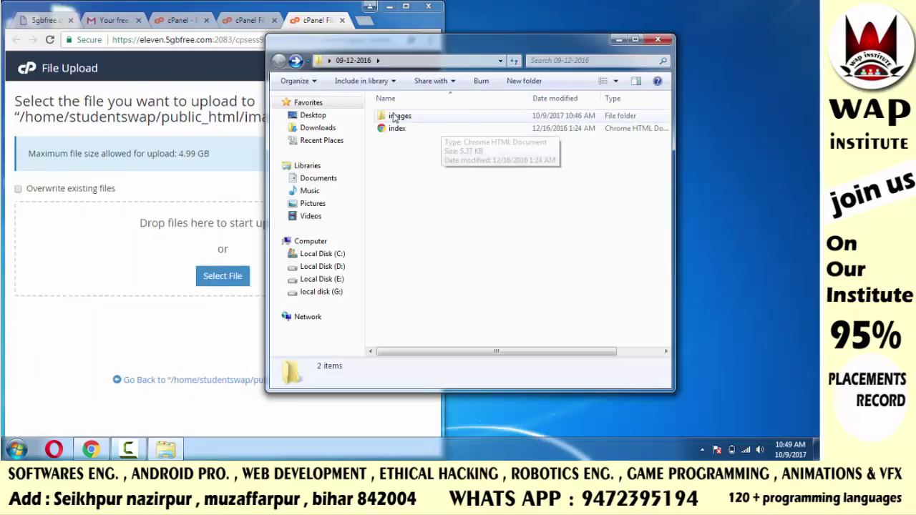
{"action": "left_click_drag", "start_coordinate": [403, 48], "coordinate": [575, 41]}
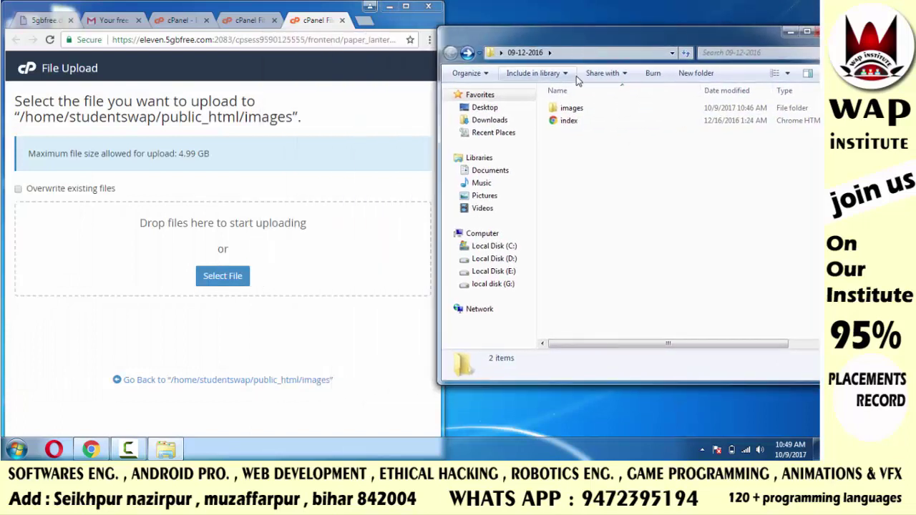
{"action": "double_click", "coordinate": [573, 108]}
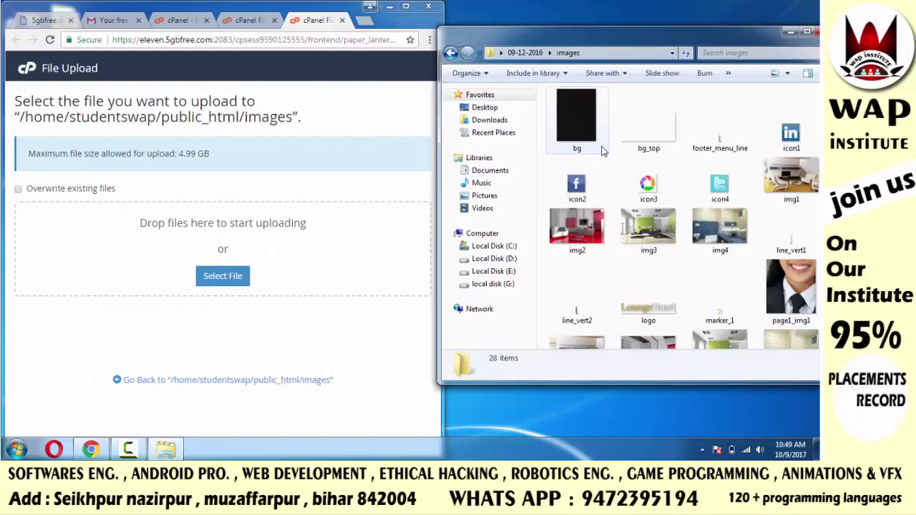
{"action": "left_click", "coordinate": [580, 135]}
{"action": "key", "text": "ctrl+a"}
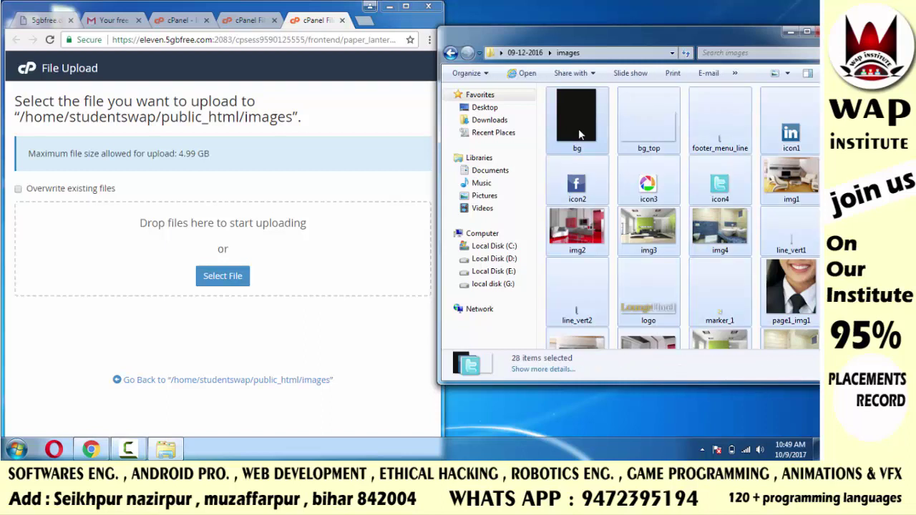
{"action": "left_click_drag", "start_coordinate": [580, 135], "coordinate": [207, 250]}
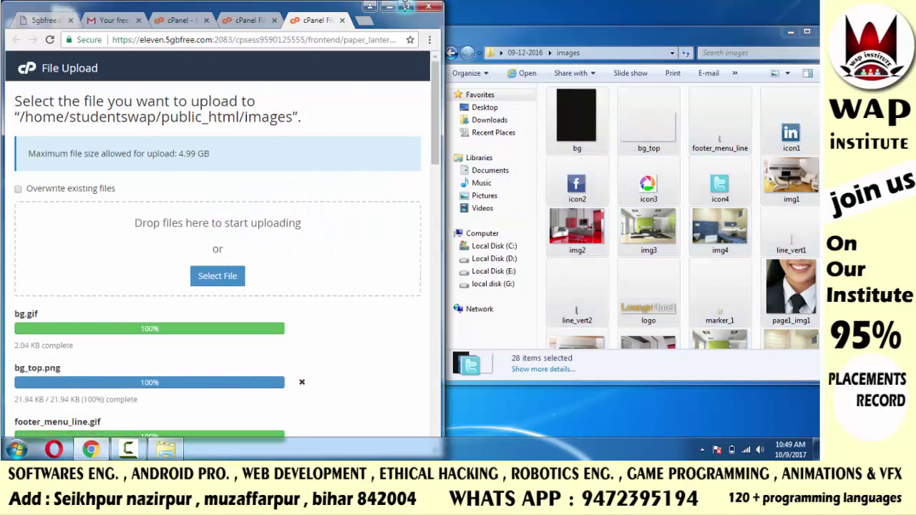
With the browser maximized, confirm the images reached 100% and return to the images listing
{"action": "left_click", "coordinate": [406, 7]}
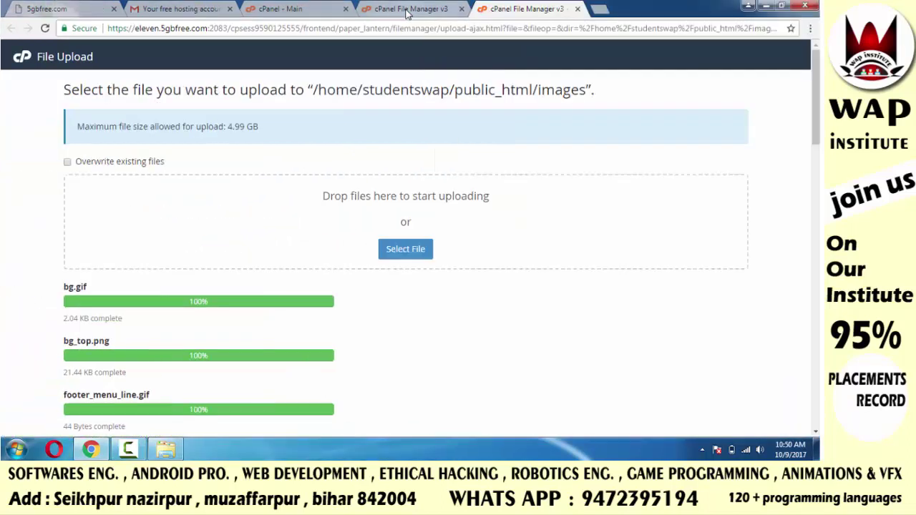
{"action": "left_click", "coordinate": [815, 245]}
{"action": "scroll", "coordinate": [430, 236], "scroll_direction": "down", "scroll_amount": 3}
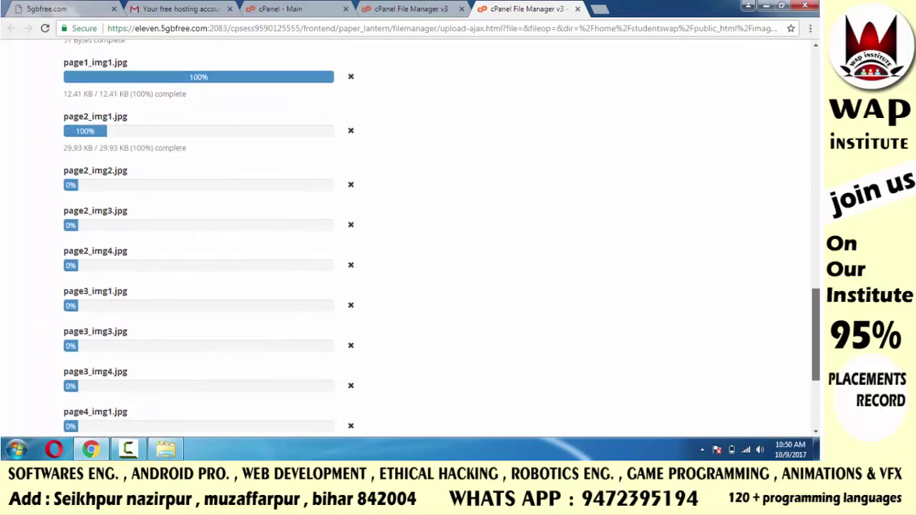
{"action": "scroll", "coordinate": [430, 236], "scroll_direction": "down", "scroll_amount": 4}
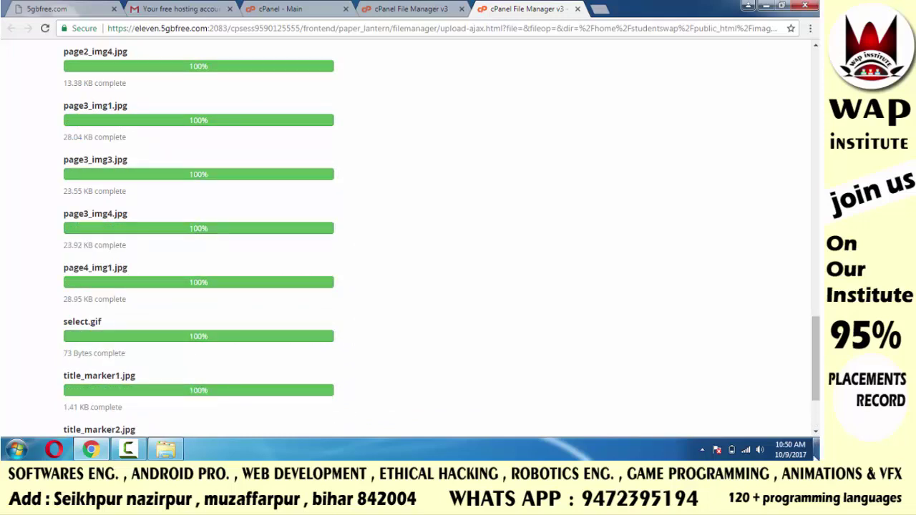
{"action": "scroll", "coordinate": [429, 237], "scroll_direction": "down", "scroll_amount": 2}
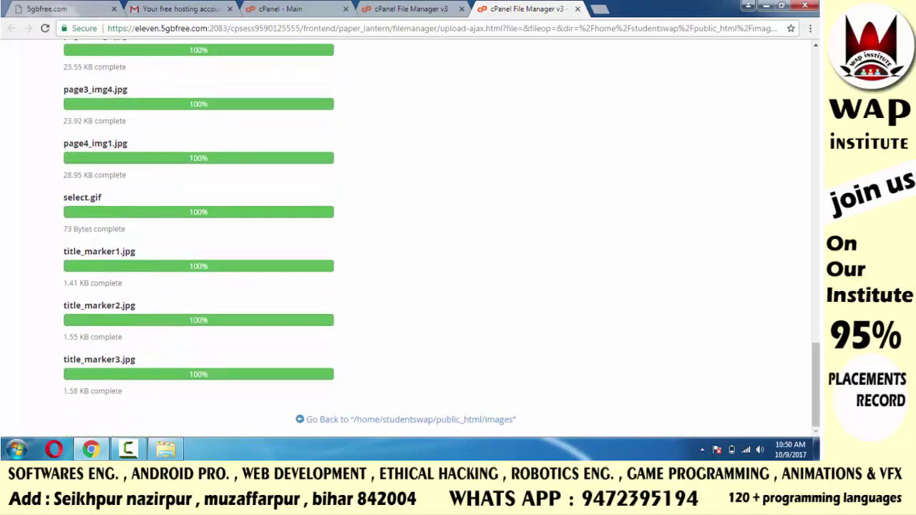
{"action": "left_click", "coordinate": [322, 421]}
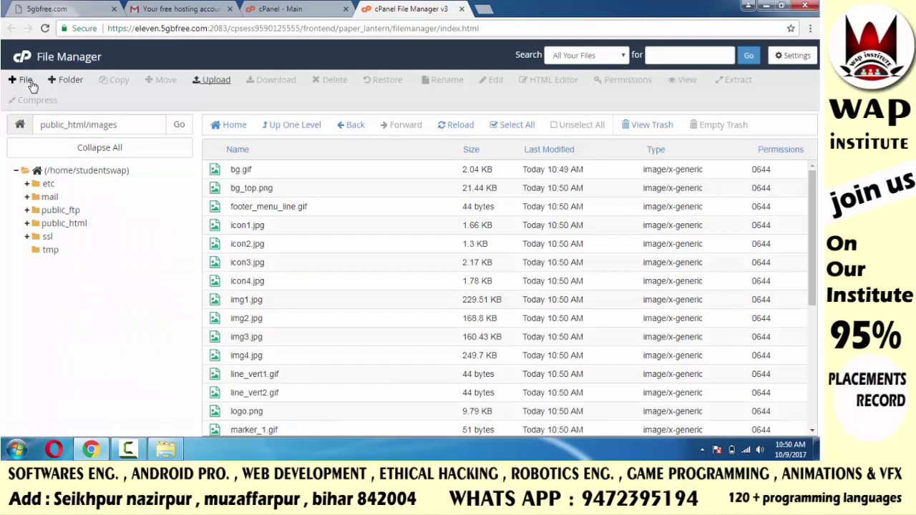
Select public_html in cPanel and show the local website folder beside the browser
{"action": "left_click", "coordinate": [76, 226]}
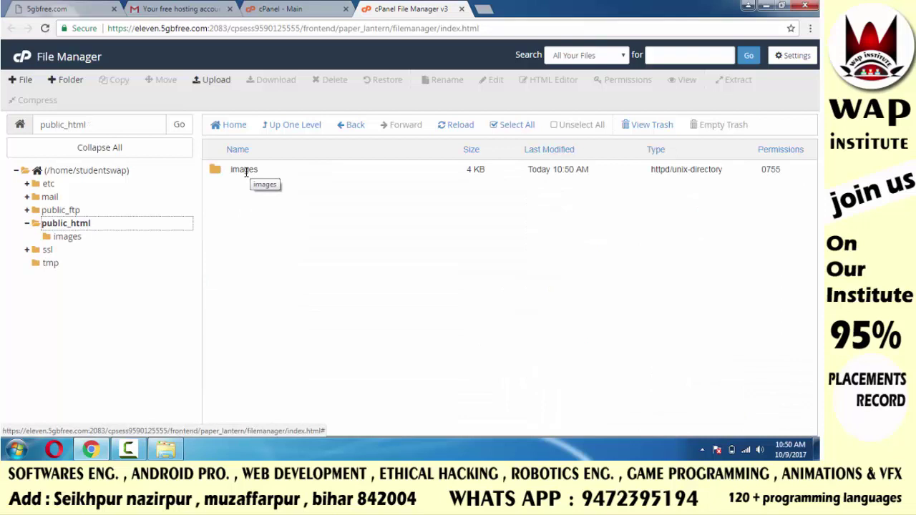
{"action": "left_click", "coordinate": [781, 6]}
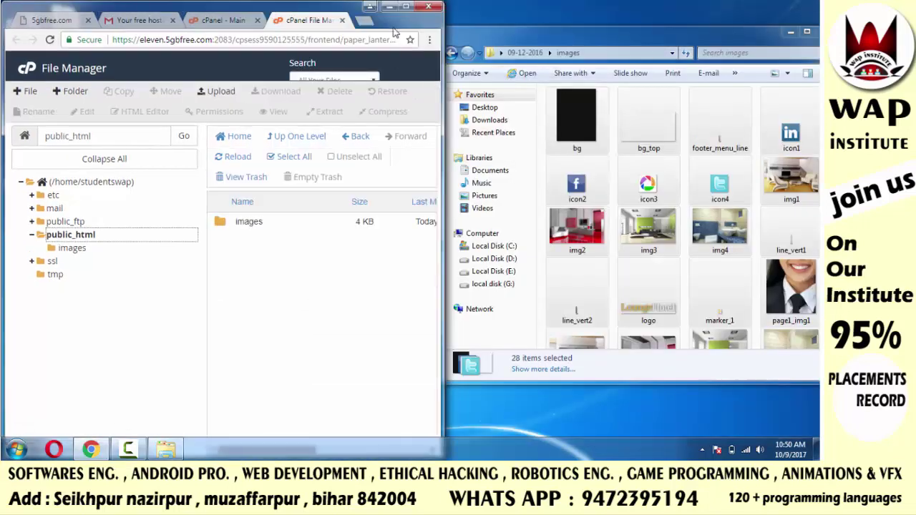
{"action": "left_click_drag", "start_coordinate": [571, 40], "coordinate": [506, 21]}
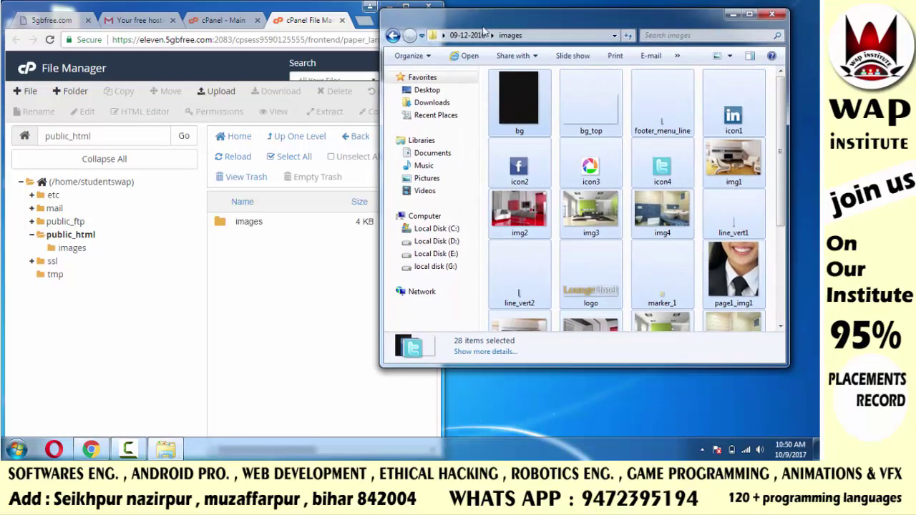
{"action": "left_click", "coordinate": [393, 36]}
{"action": "left_click", "coordinate": [573, 181]}
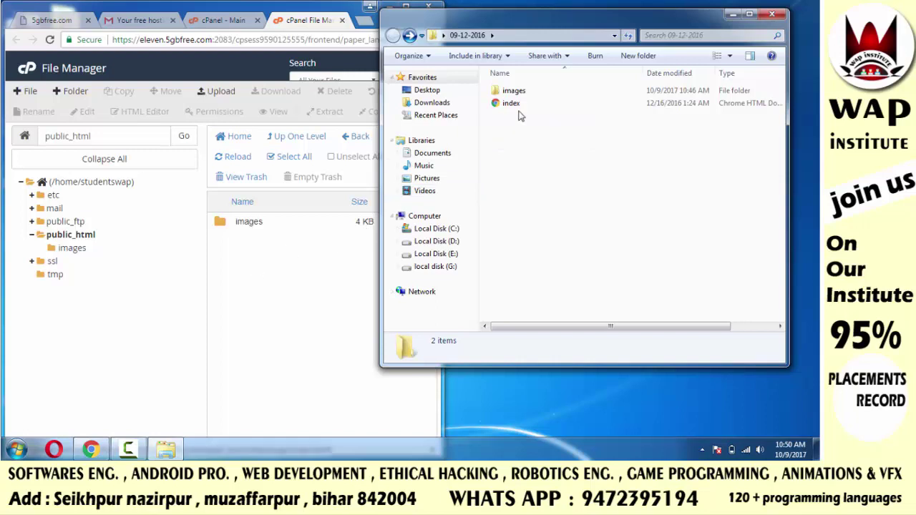
Upload index.html into public_html, close the local folder, and return to the listing
{"action": "left_click", "coordinate": [217, 94]}
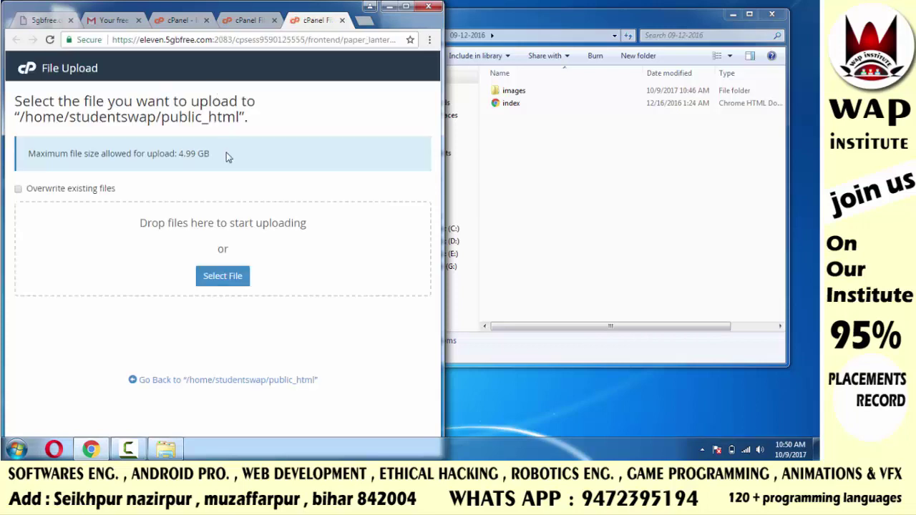
{"action": "left_click_drag", "start_coordinate": [511, 105], "coordinate": [156, 261]}
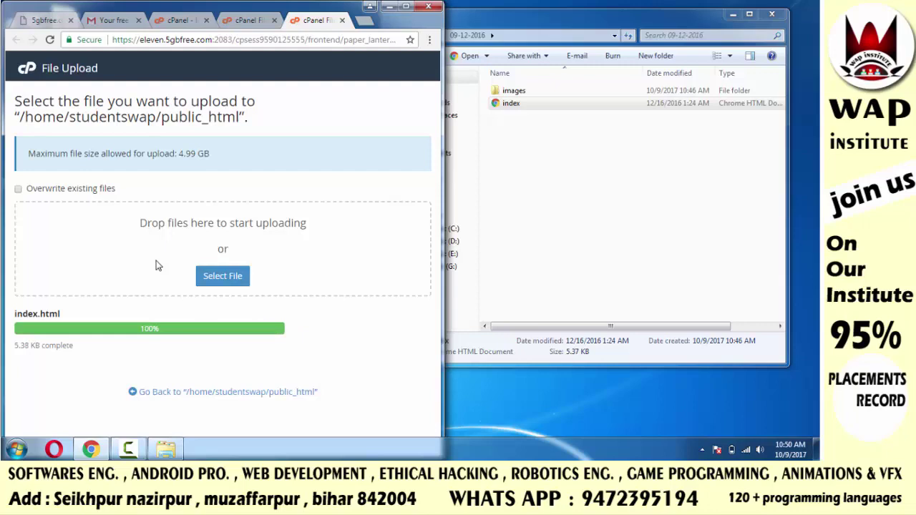
{"action": "left_click", "coordinate": [772, 14]}
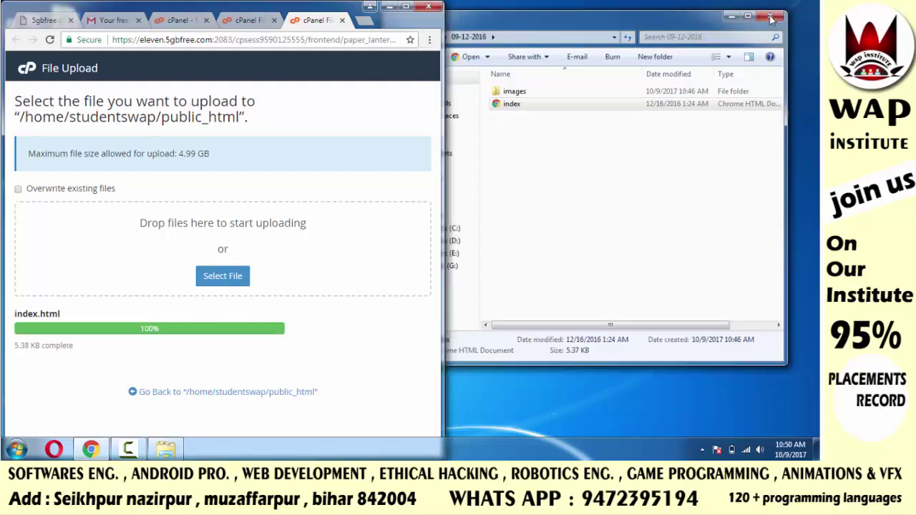
{"action": "left_click", "coordinate": [406, 7]}
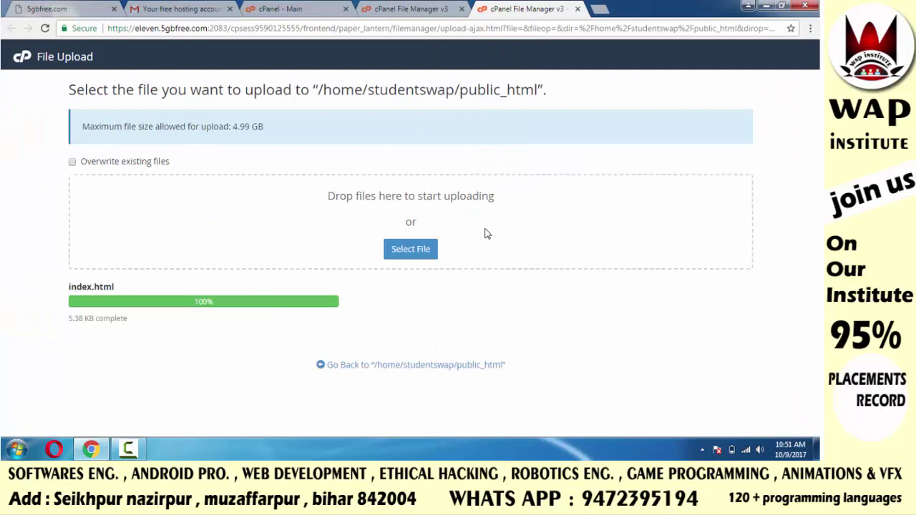
{"action": "left_click", "coordinate": [355, 372]}
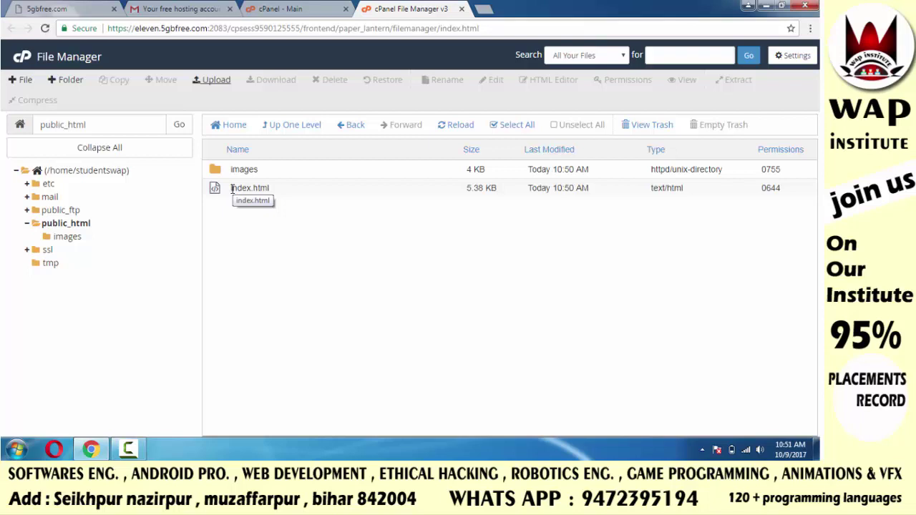
Open a new browser tab
{"action": "left_click", "coordinate": [487, 10]}
Go to studentswap.5gbfree.com in the new tab
{"action": "type", "text": "stu"}
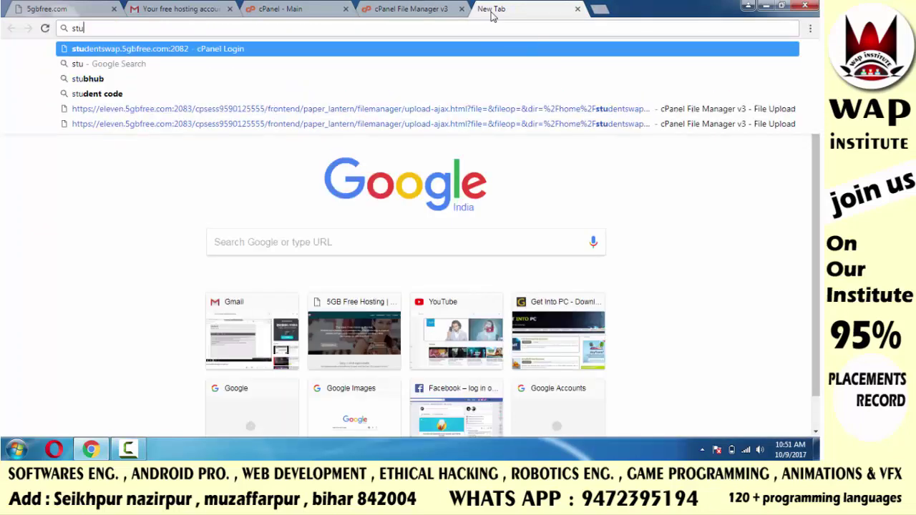
{"action": "type", "text": "dents"}
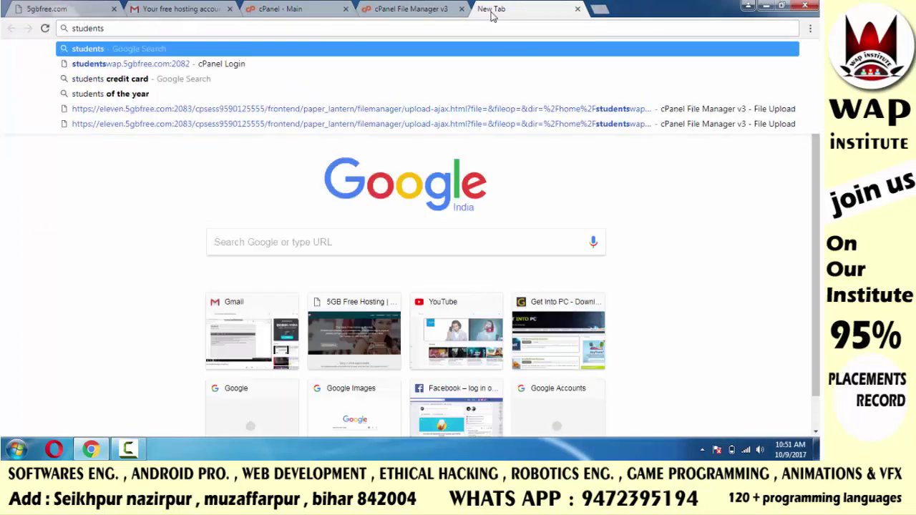
{"action": "type", "text": "wap."}
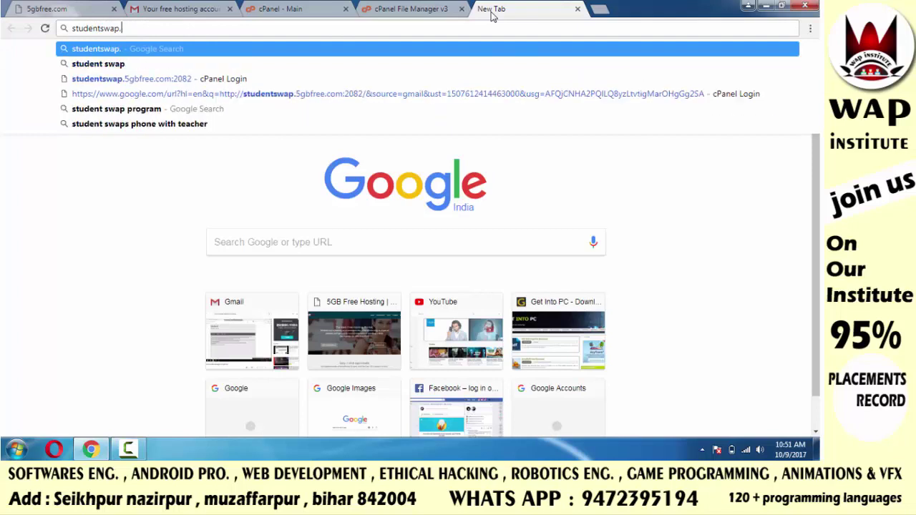
{"action": "type", "text": "5gbf"}
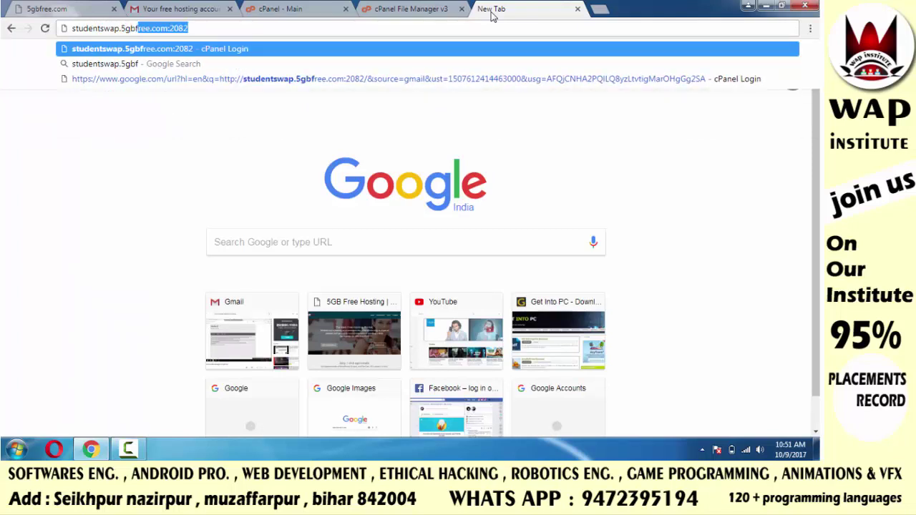
{"action": "type", "text": "ree.com"}
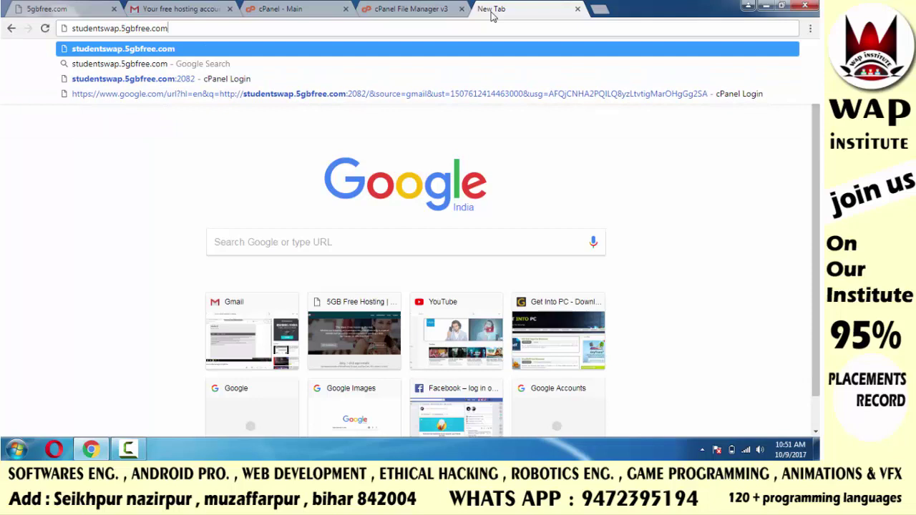
{"action": "key", "text": "Return"}
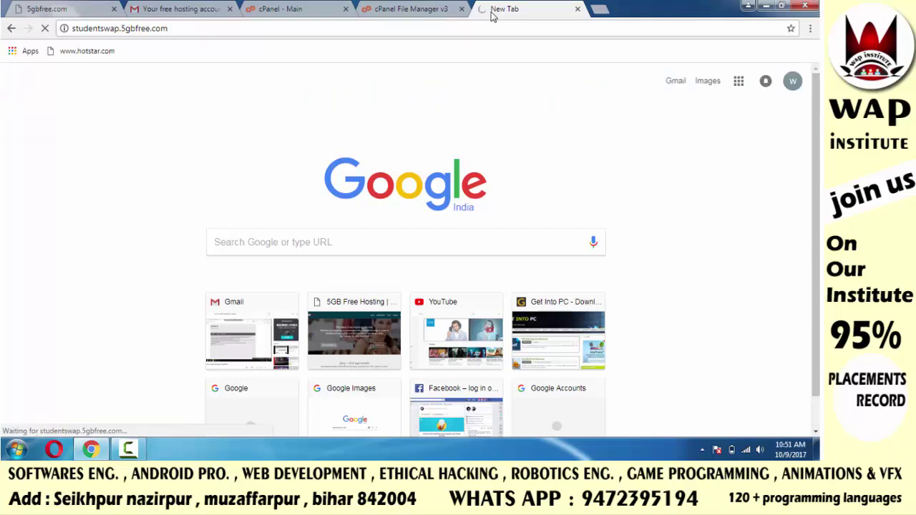